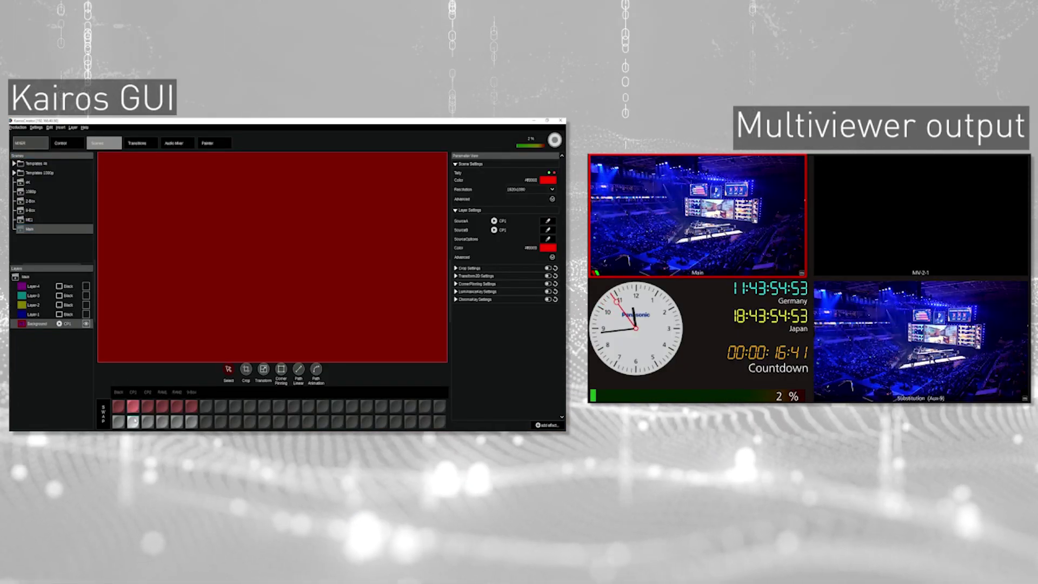
Step: Select Layer-1 of the Main scene, make it visible and enable Transform2D on it
{"action": "left_click", "coordinate": [47, 315]}
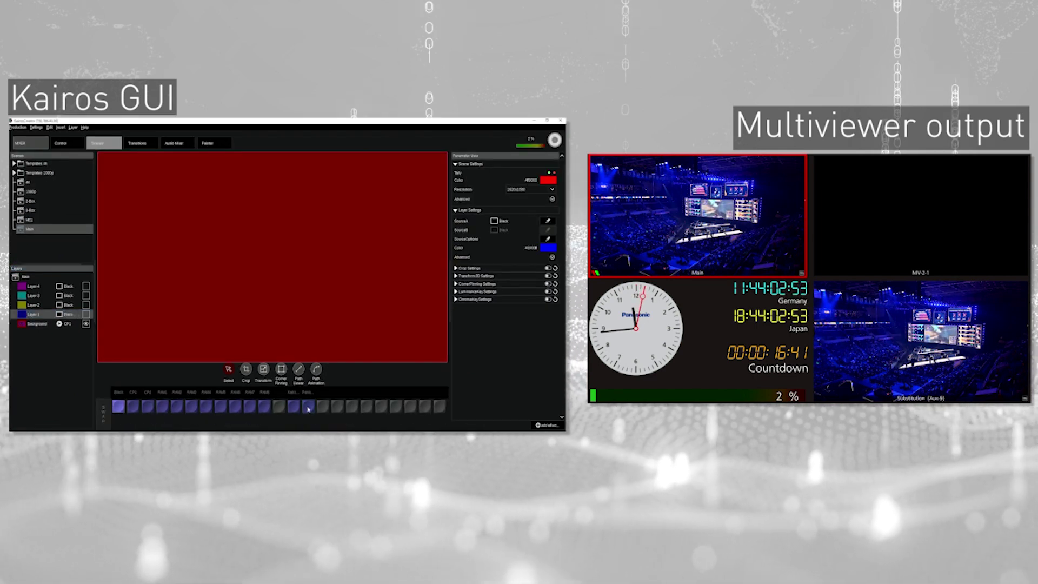
{"action": "left_click", "coordinate": [86, 315]}
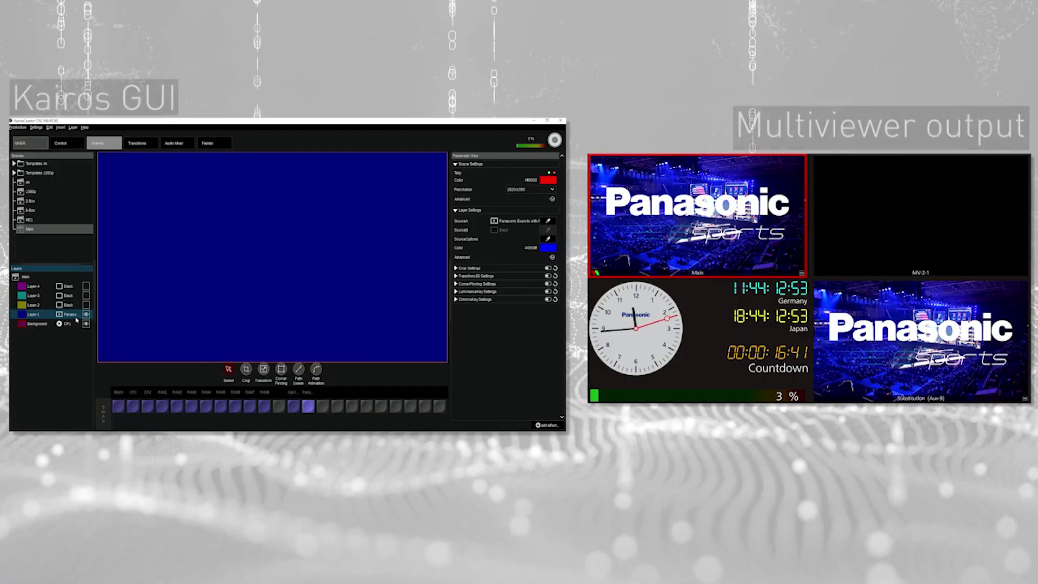
{"action": "left_click", "coordinate": [264, 370]}
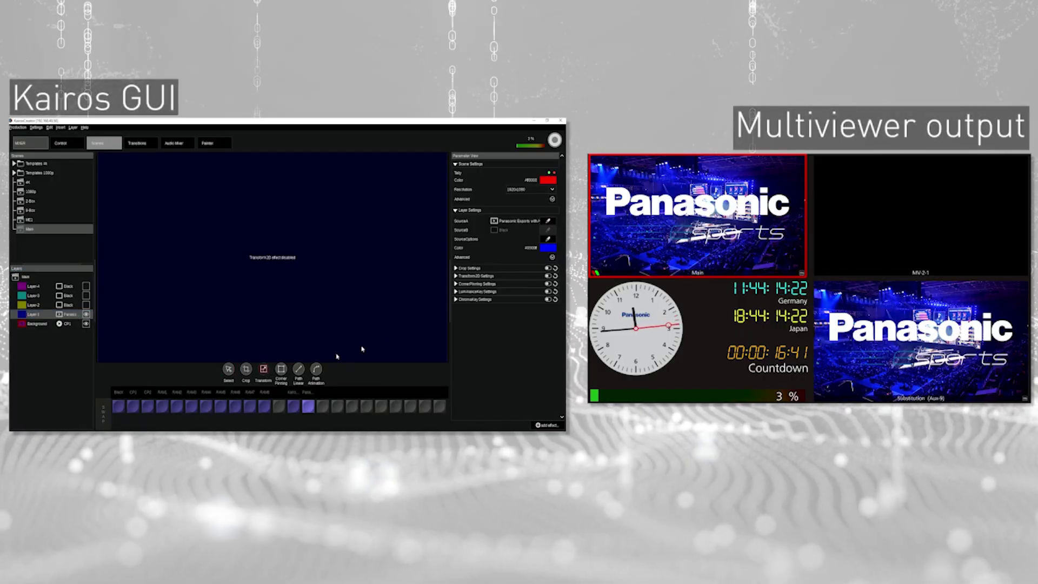
{"action": "left_click", "coordinate": [547, 276]}
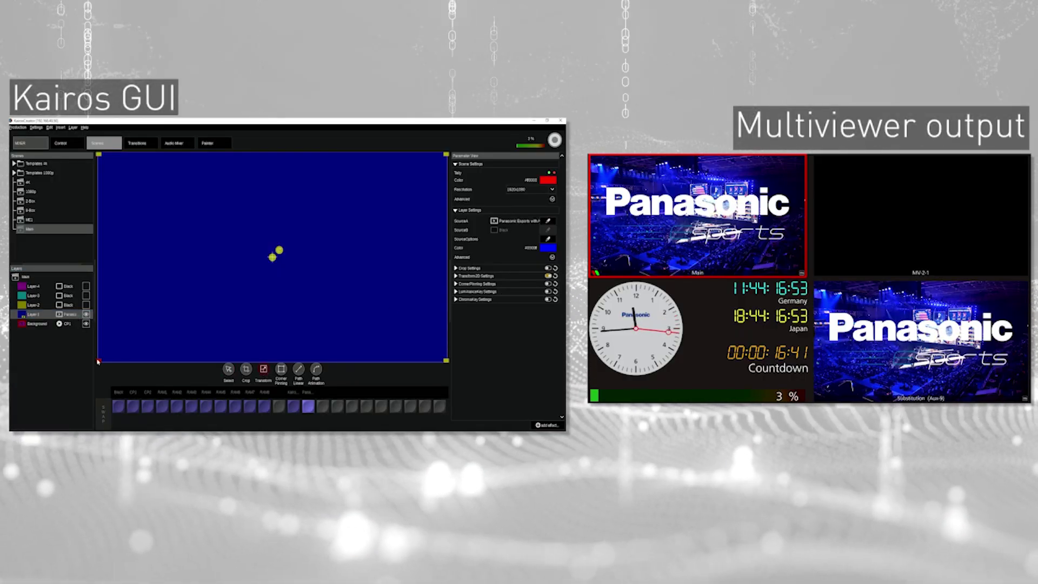
Step: Scale the Panasonic logo layer to 50 and place it in the top-right corner
{"action": "left_click_drag", "start_coordinate": [99, 362], "coordinate": [167, 313]}
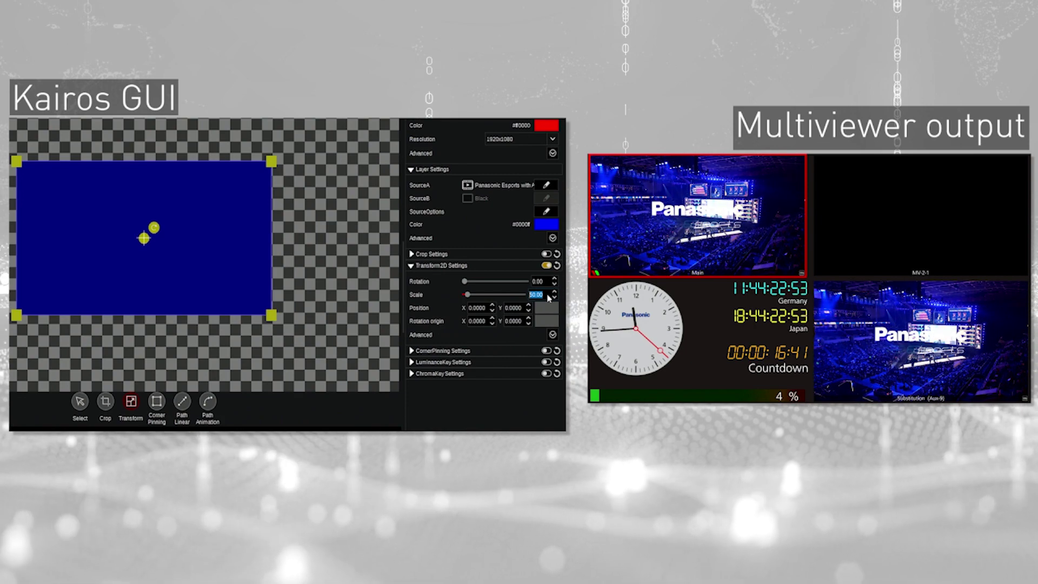
{"action": "left_click_drag", "start_coordinate": [207, 261], "coordinate": [332, 178]}
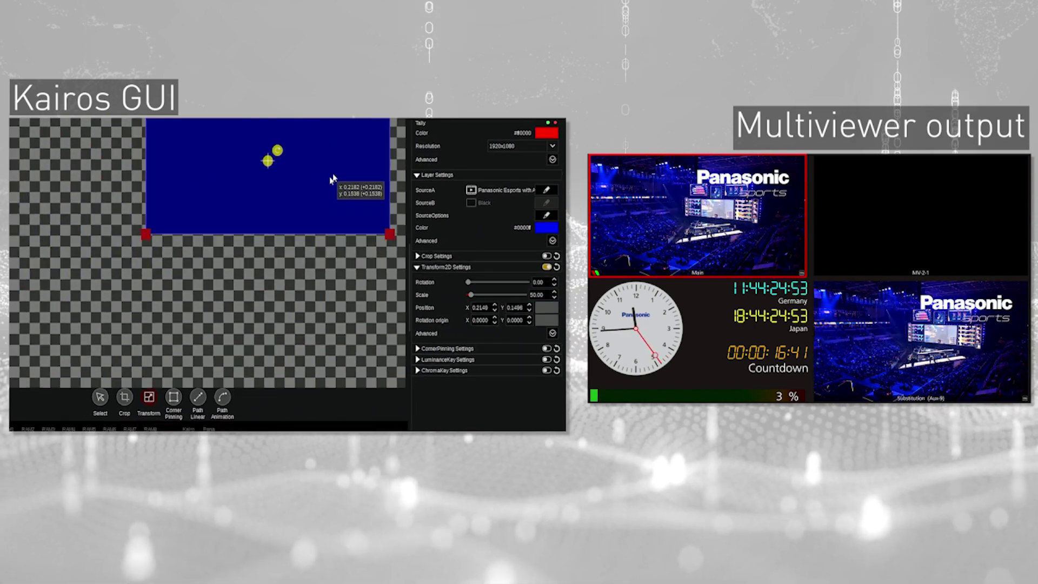
{"action": "left_click_drag", "start_coordinate": [401, 200], "coordinate": [404, 199]}
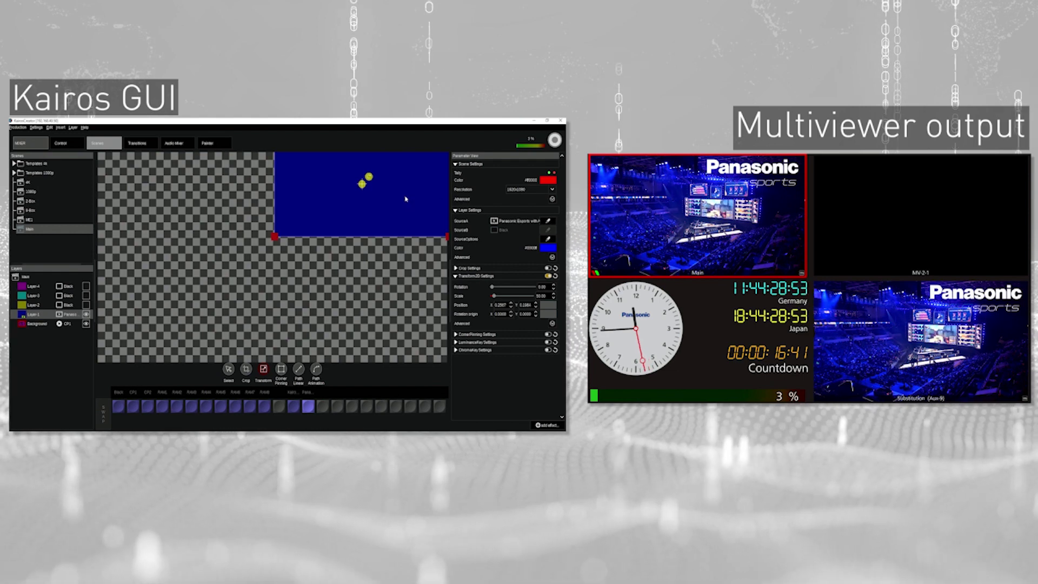
{"action": "left_click", "coordinate": [38, 144]}
Step: Select the Main window on the Multiviewer Layout page, then go to Sources > FxInputs
{"action": "left_click", "coordinate": [99, 171]}
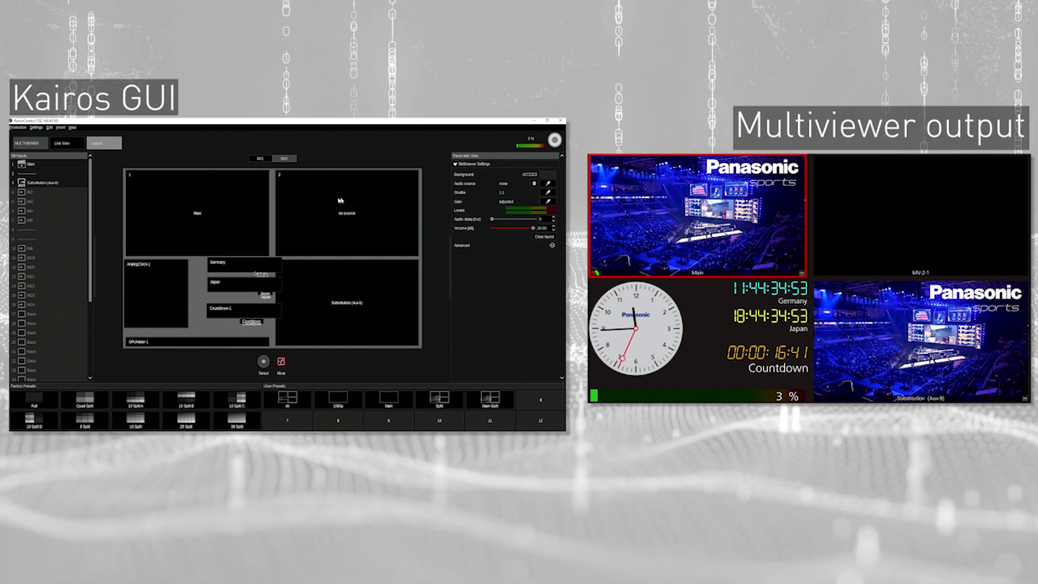
{"action": "left_click", "coordinate": [204, 215]}
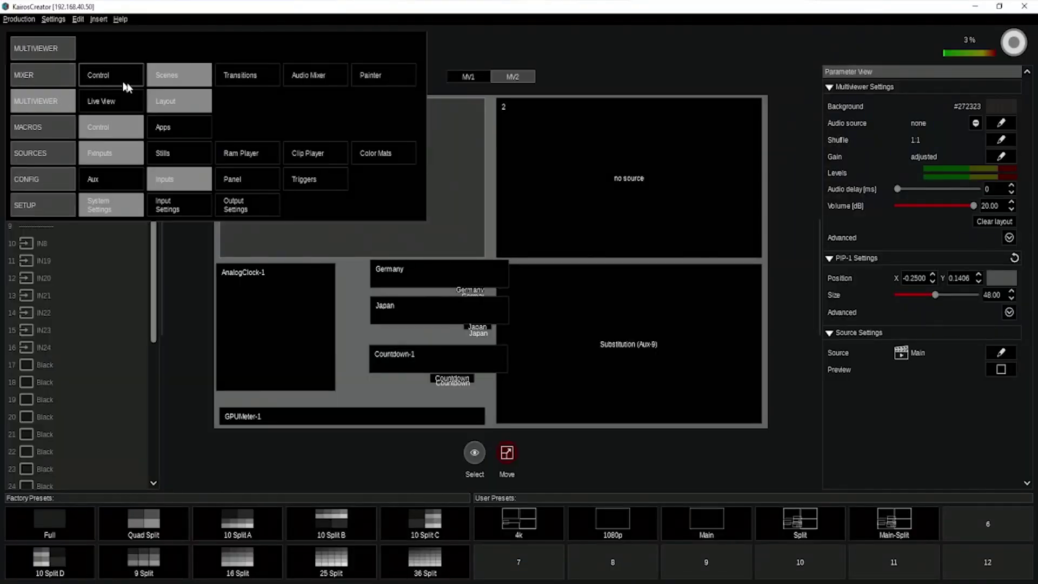
{"action": "left_click", "coordinate": [118, 151]}
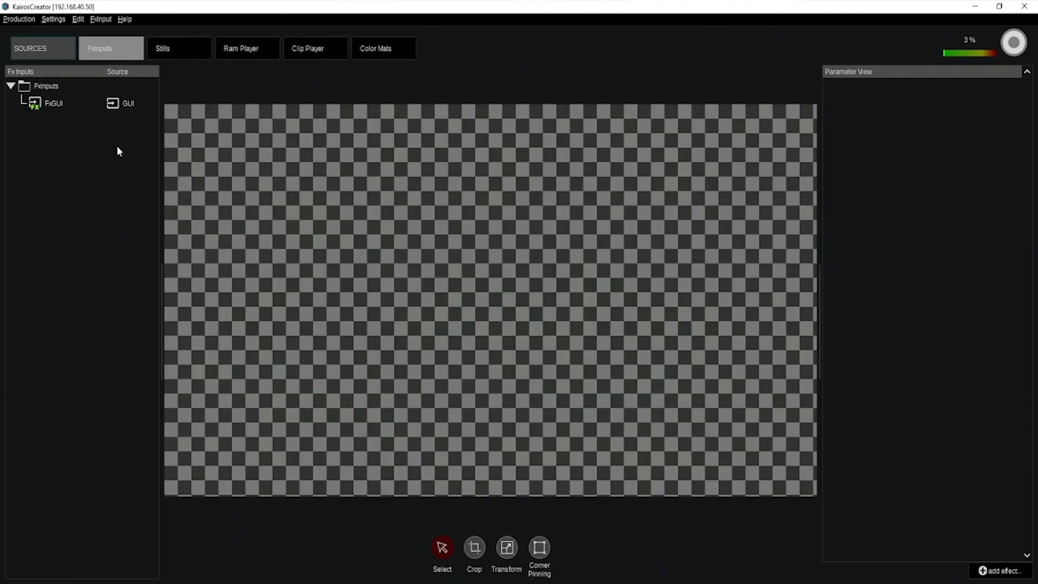
Step: Create a new FxInput named FxCP1 with clip player CP1 as its source
{"action": "left_click", "coordinate": [52, 109]}
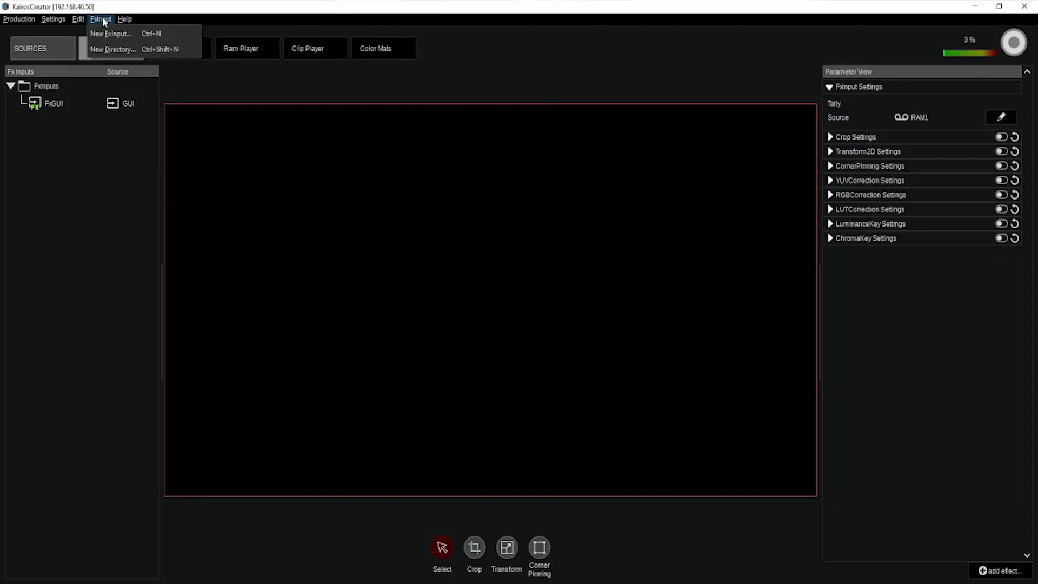
{"action": "left_click", "coordinate": [128, 33]}
{"action": "left_click", "coordinate": [281, 186]}
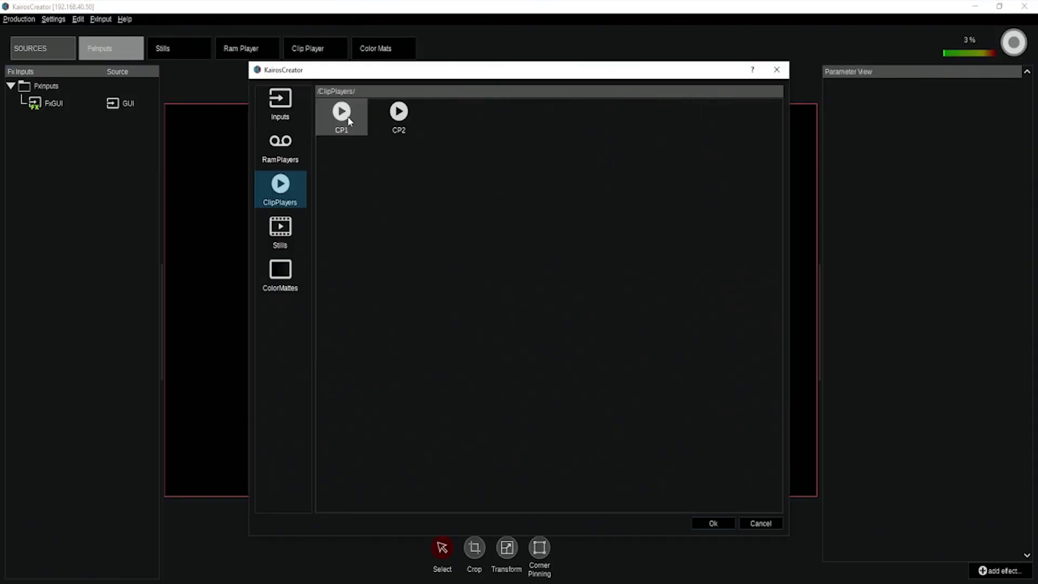
{"action": "left_click", "coordinate": [348, 121]}
{"action": "left_click", "coordinate": [719, 524]}
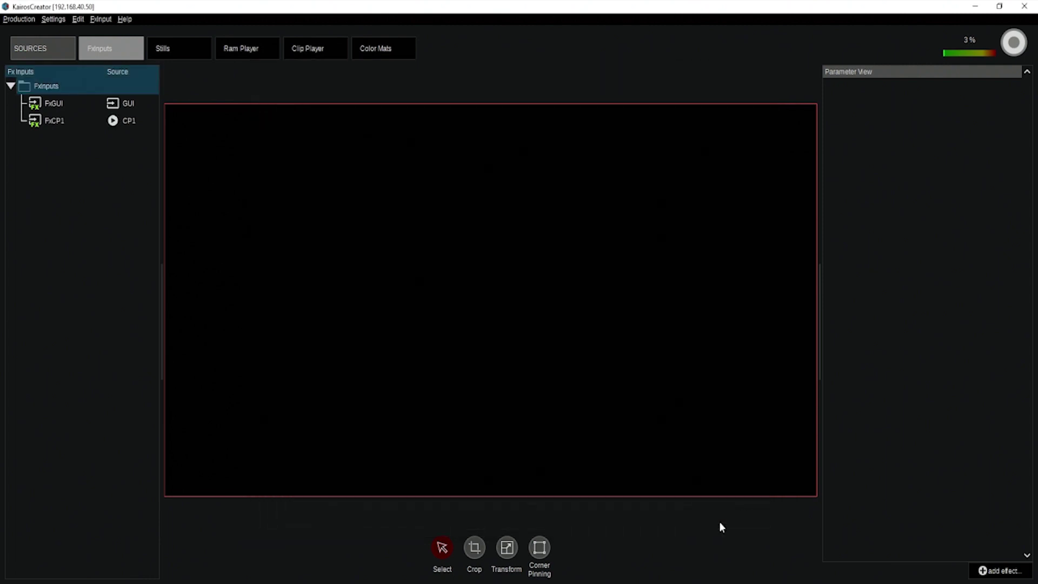
Step: Add an Overlay effect to FxCP1 and enable it
{"action": "left_click", "coordinate": [62, 121]}
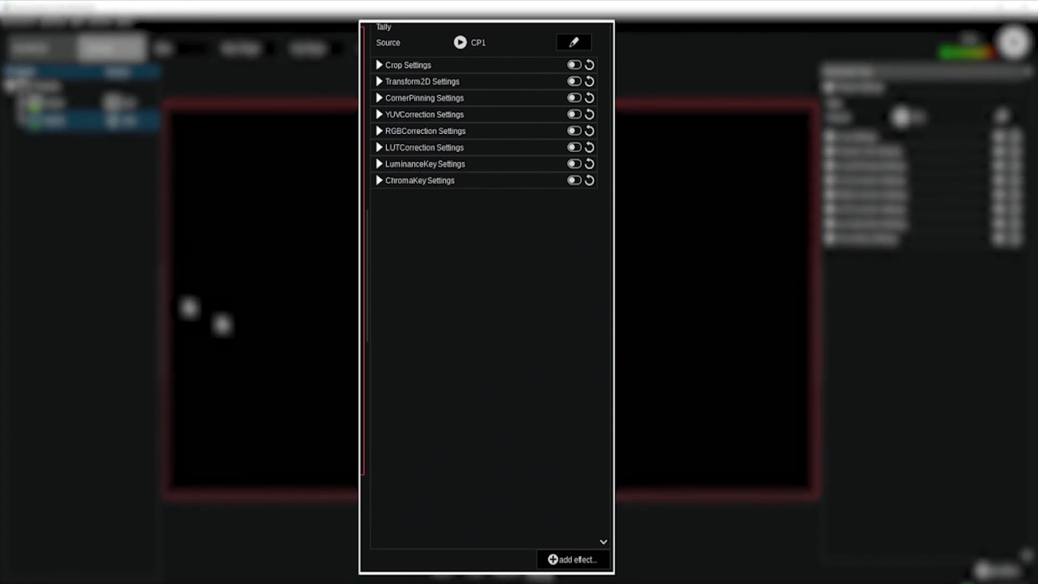
{"action": "left_click", "coordinate": [582, 560]}
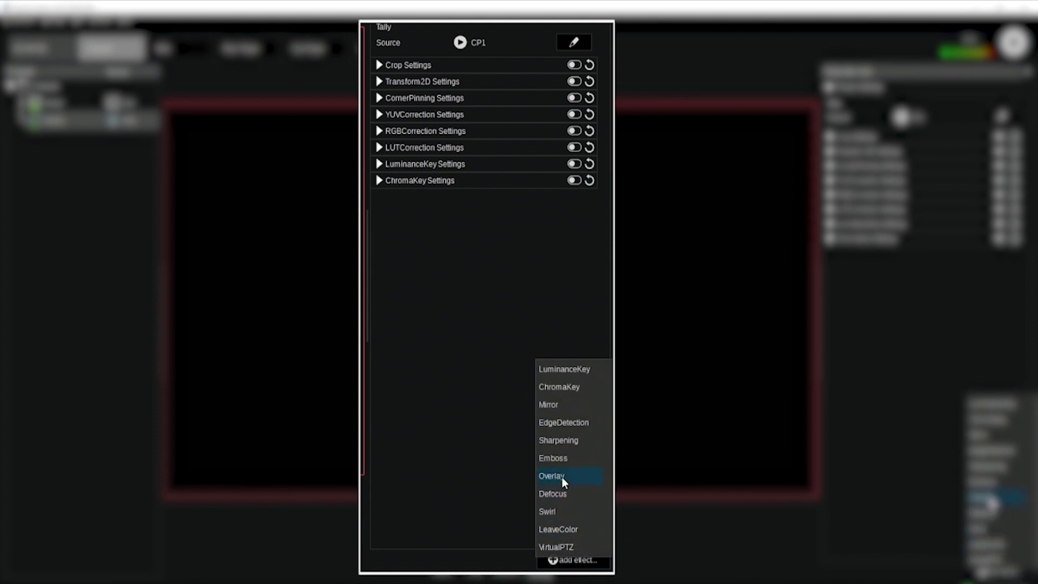
{"action": "left_click", "coordinate": [989, 498]}
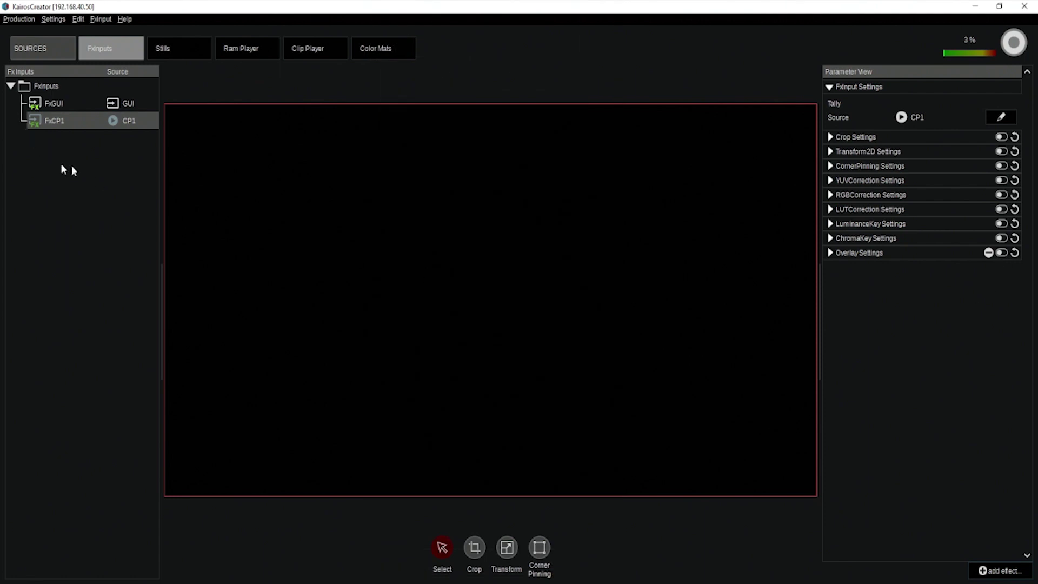
{"action": "left_click", "coordinate": [1002, 253]}
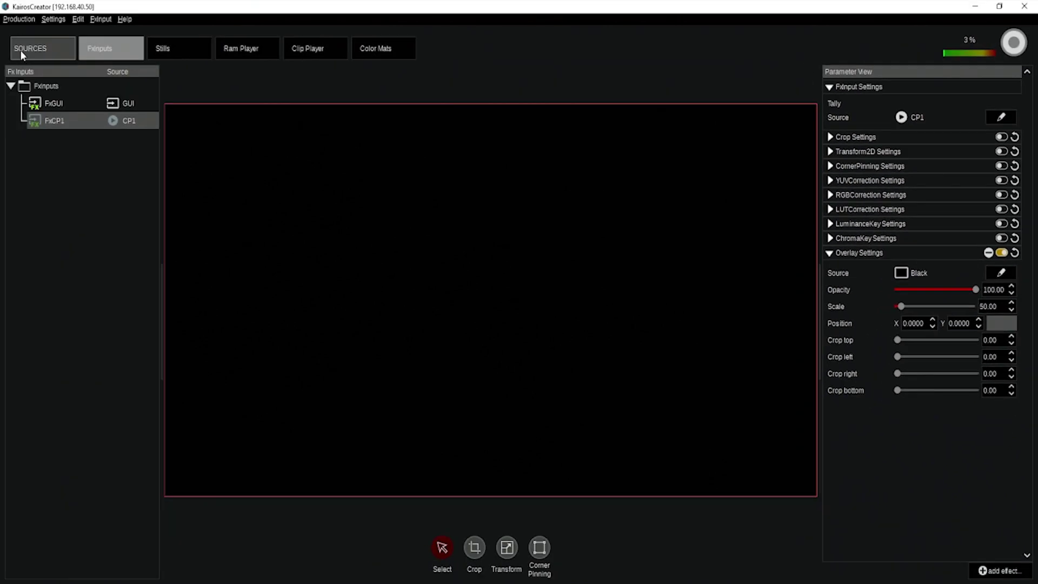
Step: Assign FxCP1 as the source of multiviewer window 2 on the Layout page
{"action": "left_click", "coordinate": [21, 48]}
{"action": "left_click", "coordinate": [184, 108]}
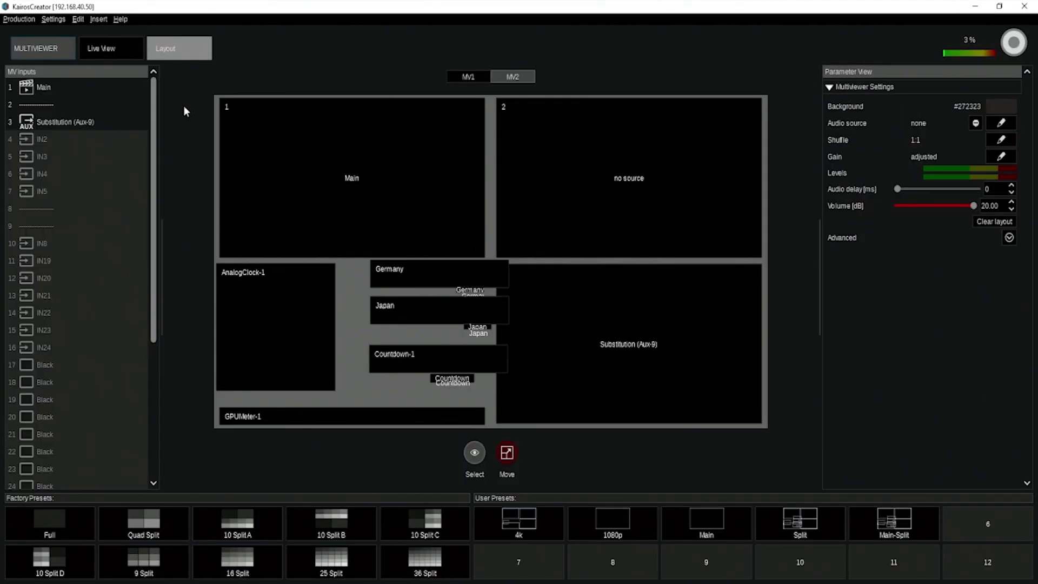
{"action": "double_click", "coordinate": [654, 181]}
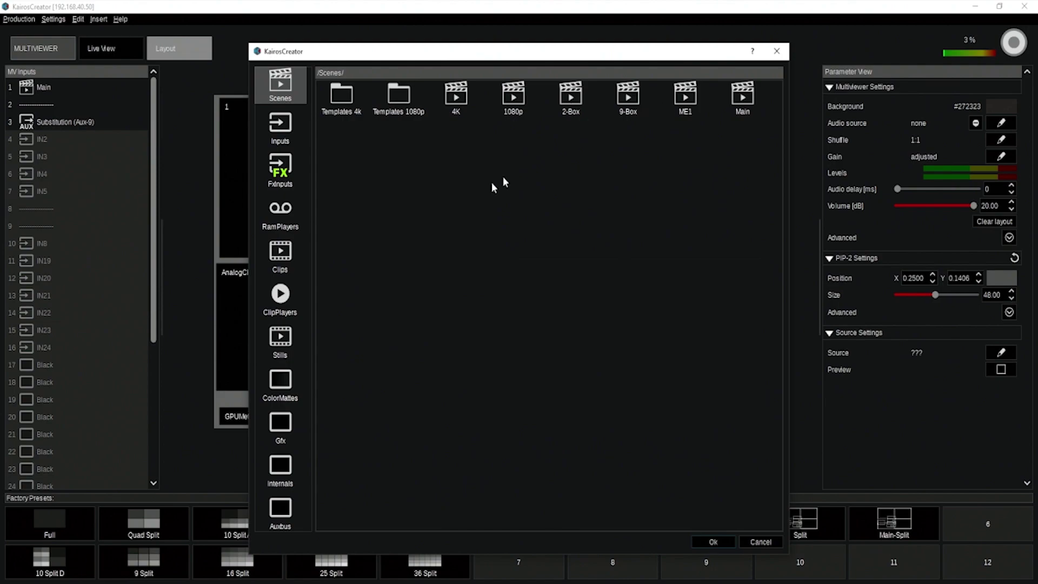
{"action": "left_click", "coordinate": [266, 171]}
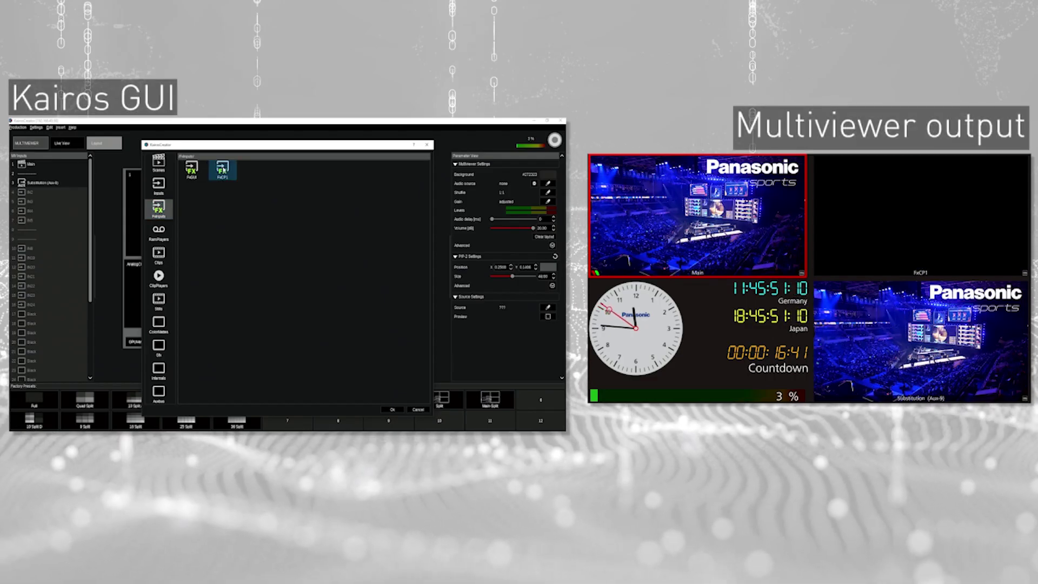
{"action": "left_click", "coordinate": [393, 409]}
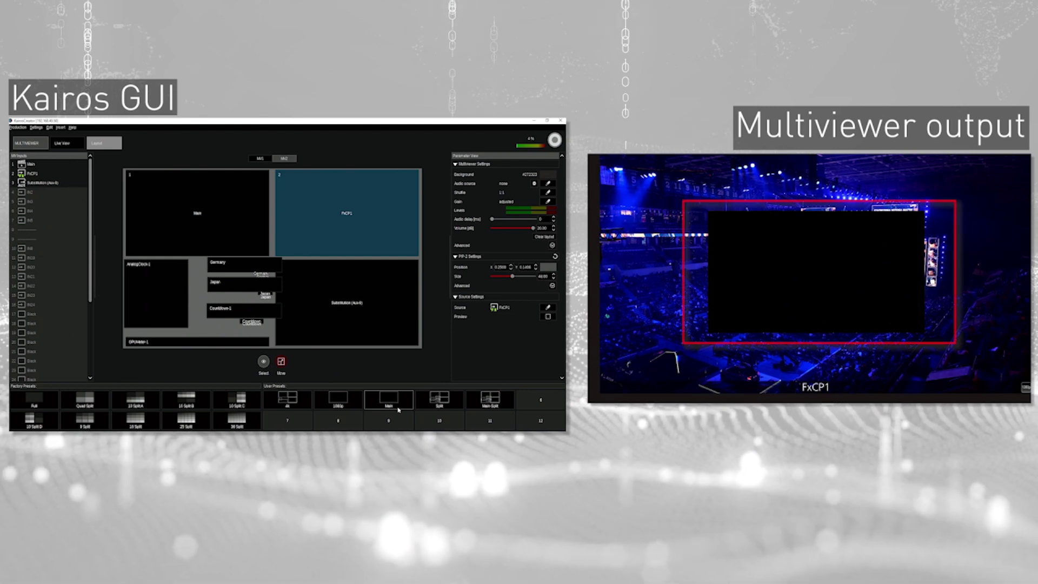
Step: Go back to the FxInputs sources page and select FxCP1
{"action": "left_click", "coordinate": [28, 143]}
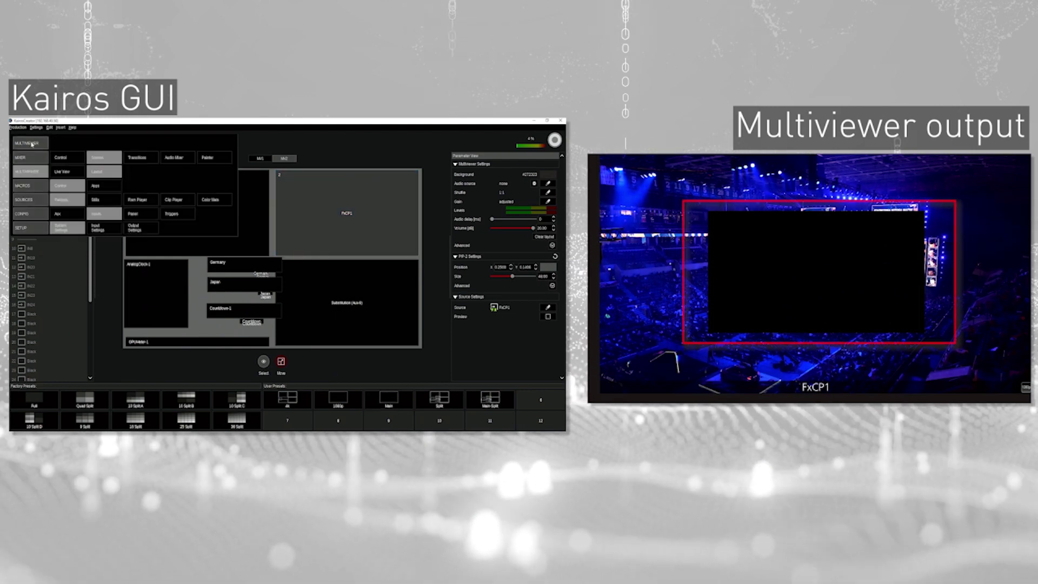
{"action": "left_click", "coordinate": [69, 203]}
{"action": "left_click", "coordinate": [61, 183]}
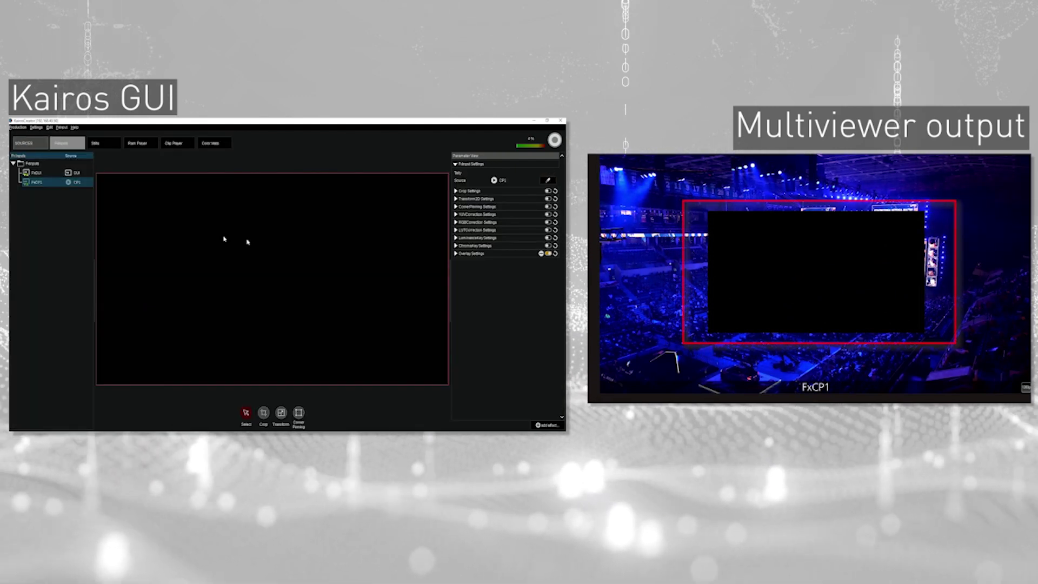
Step: Set FxCP1's overlay source to the Panasonic Esports still from Fill - Key and move it upper right
{"action": "left_click", "coordinate": [532, 254]}
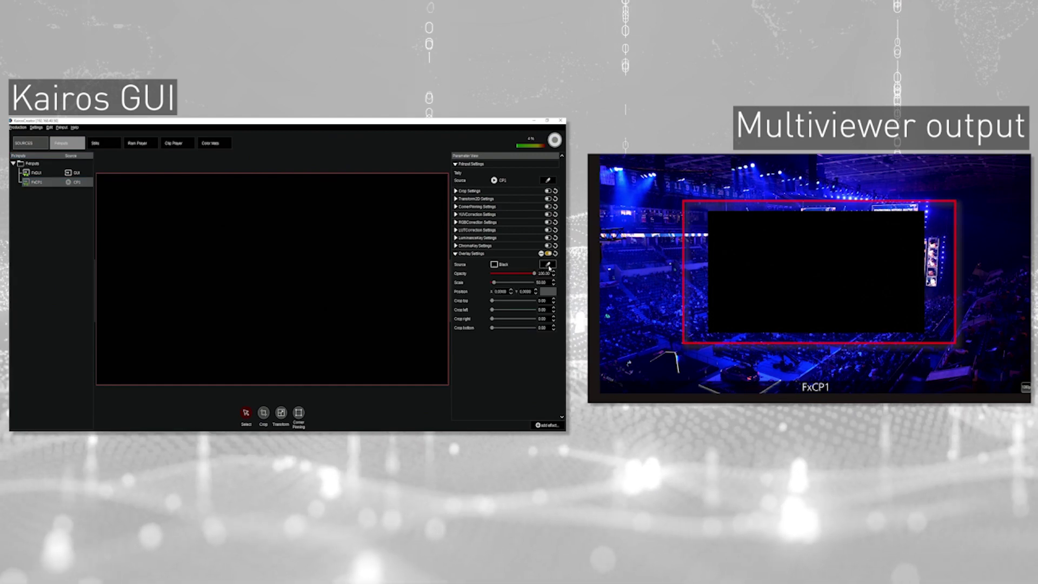
{"action": "left_click", "coordinate": [547, 265]}
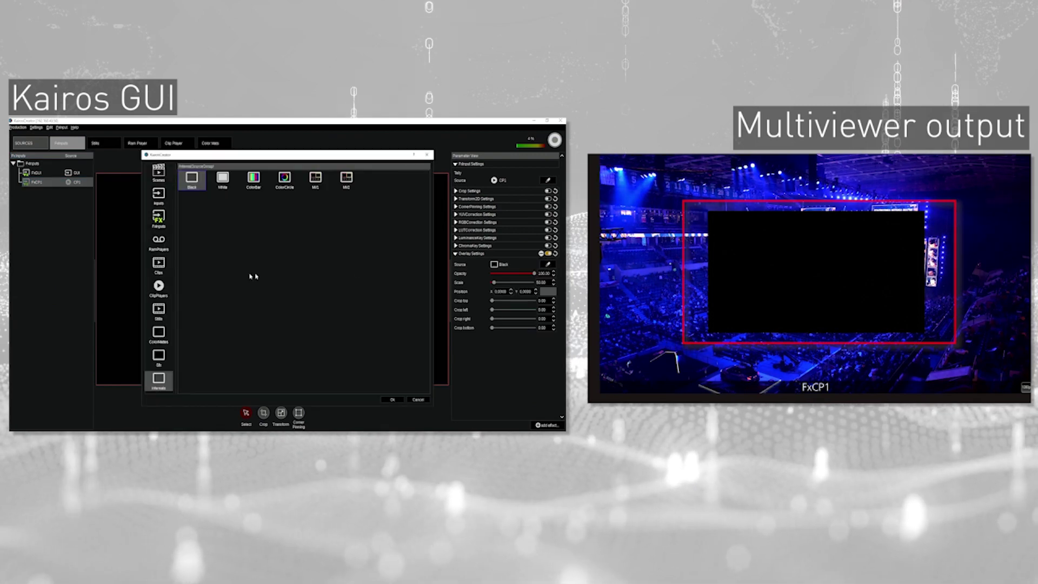
{"action": "left_click", "coordinate": [159, 311]}
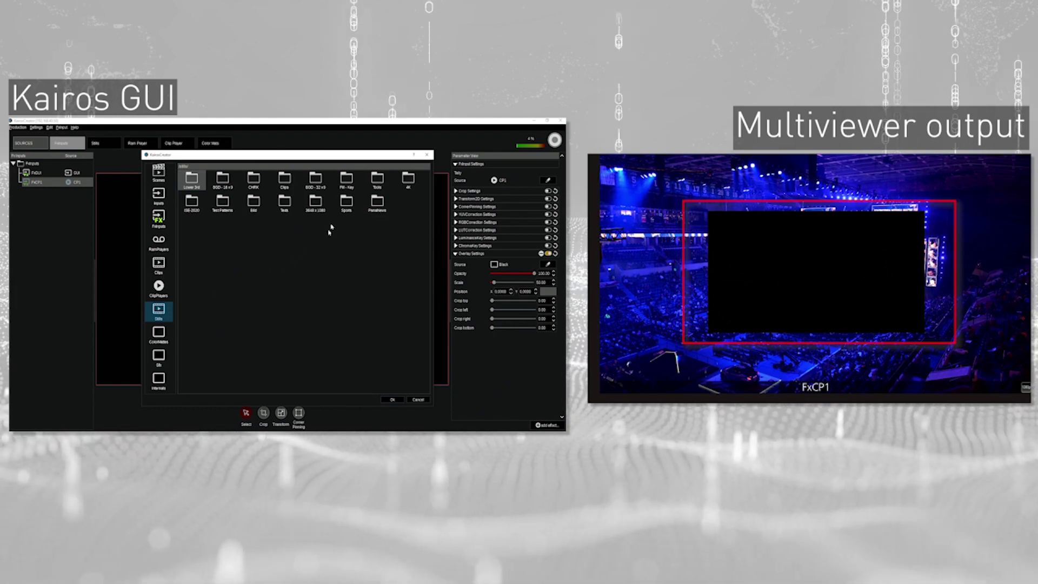
{"action": "double_click", "coordinate": [346, 179]}
{"action": "left_click", "coordinate": [222, 201]}
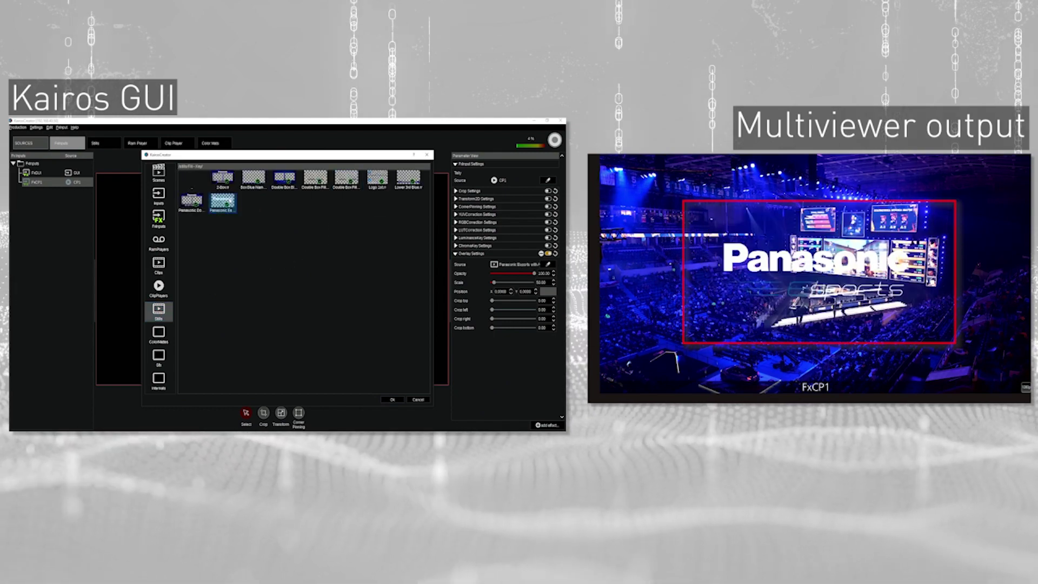
{"action": "left_click", "coordinate": [393, 399]}
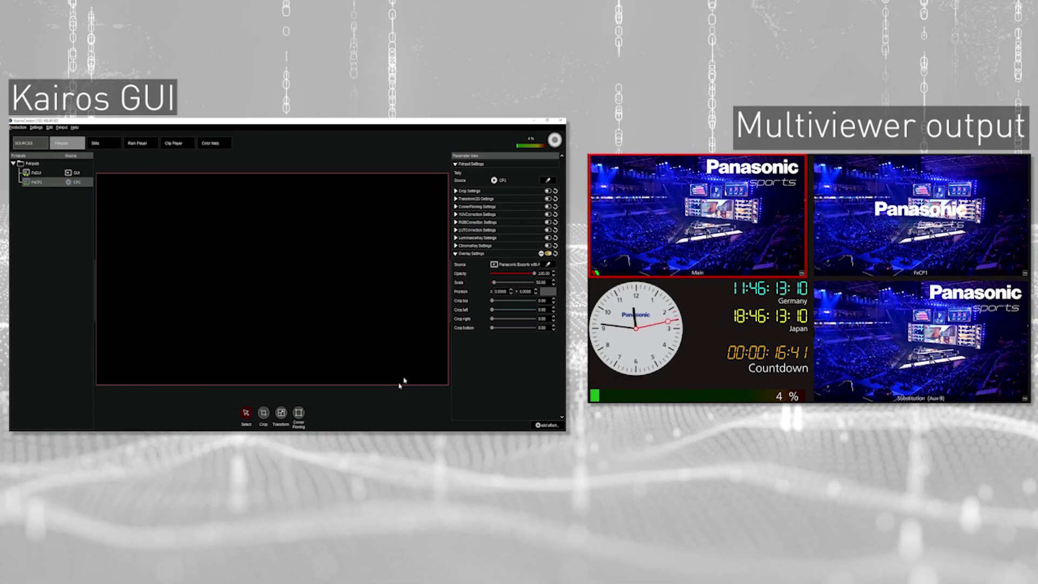
{"action": "left_click_drag", "start_coordinate": [547, 292], "coordinate": [574, 275]}
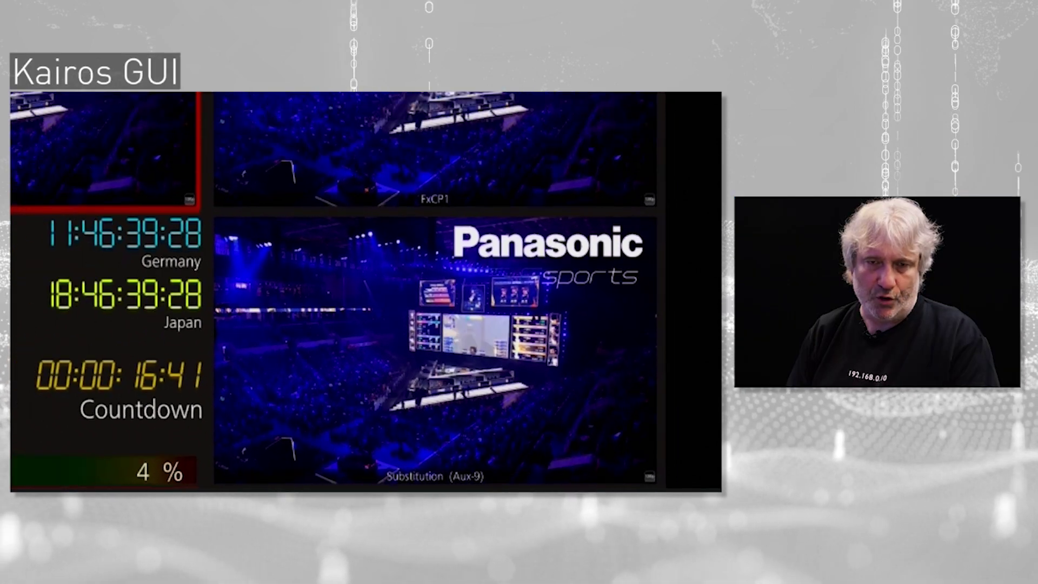
Step: Go to CONFIG > Aux to list buses AUX1–AUX16
{"action": "left_click", "coordinate": [79, 212]}
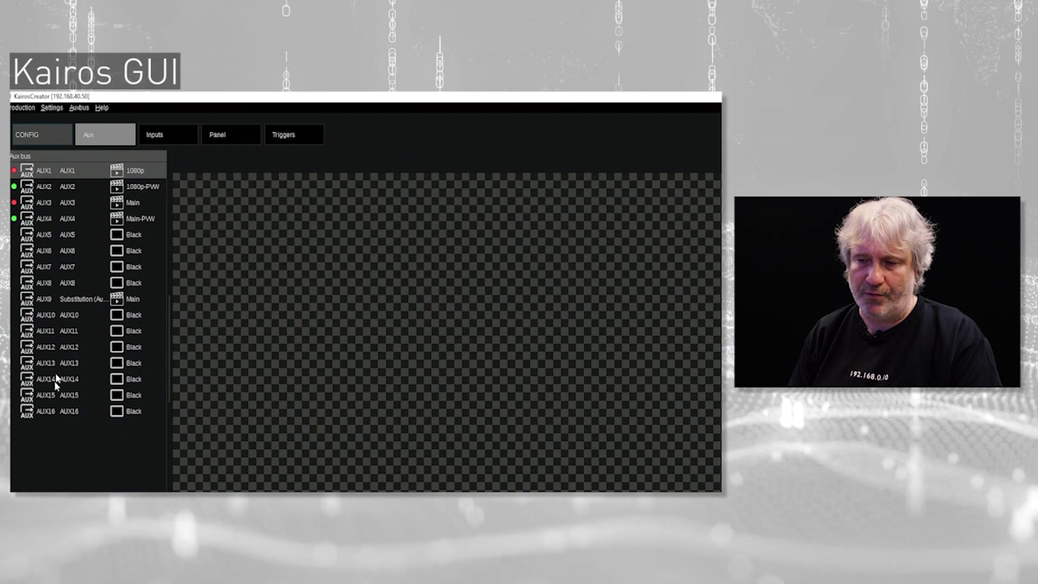
Step: Change the AUX9 Substitution bus source from Main to clip player CP1
{"action": "left_click", "coordinate": [82, 302]}
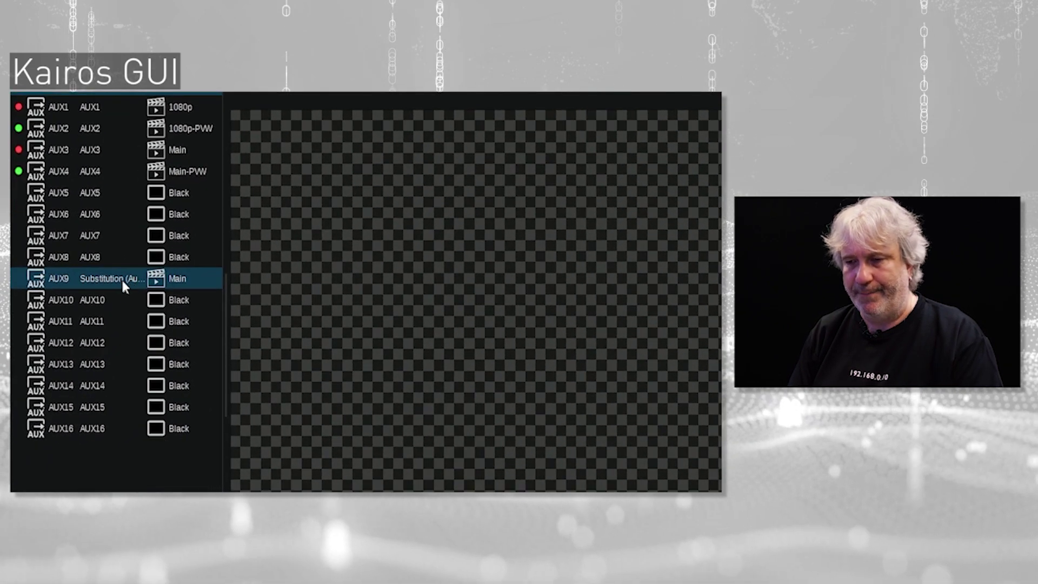
{"action": "double_click", "coordinate": [115, 280]}
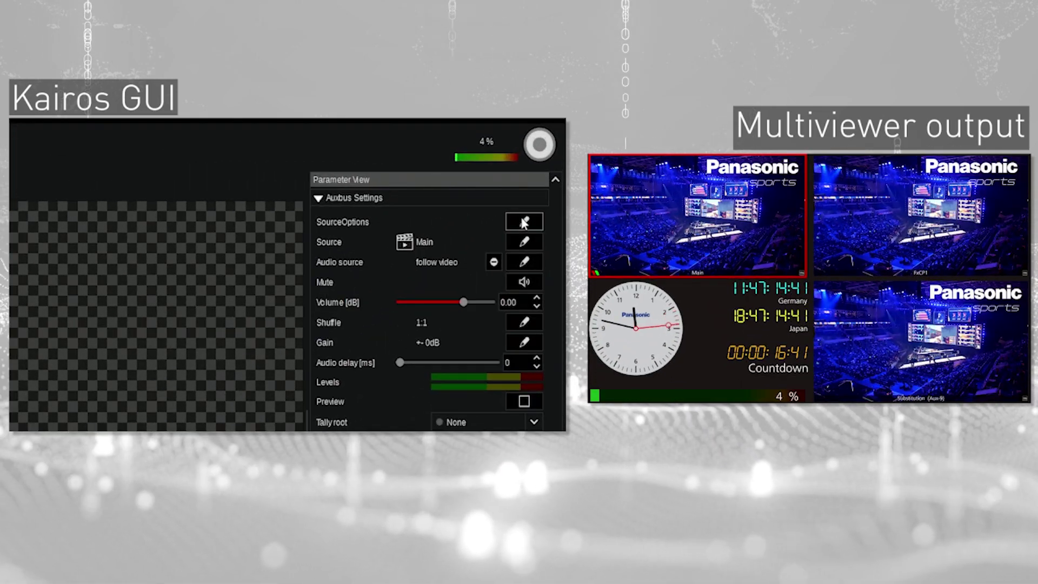
{"action": "left_click", "coordinate": [524, 242]}
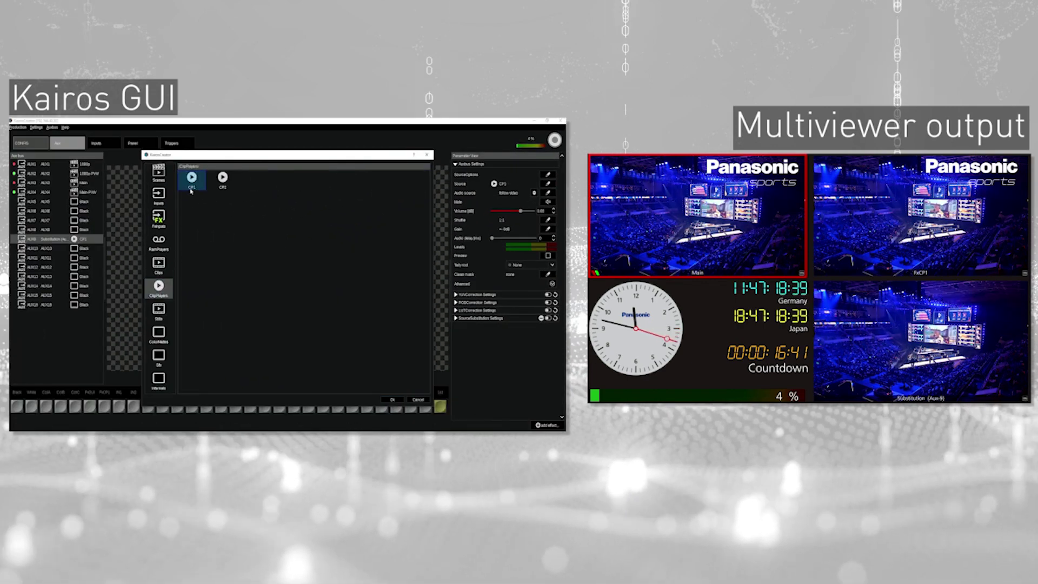
{"action": "left_click", "coordinate": [398, 401]}
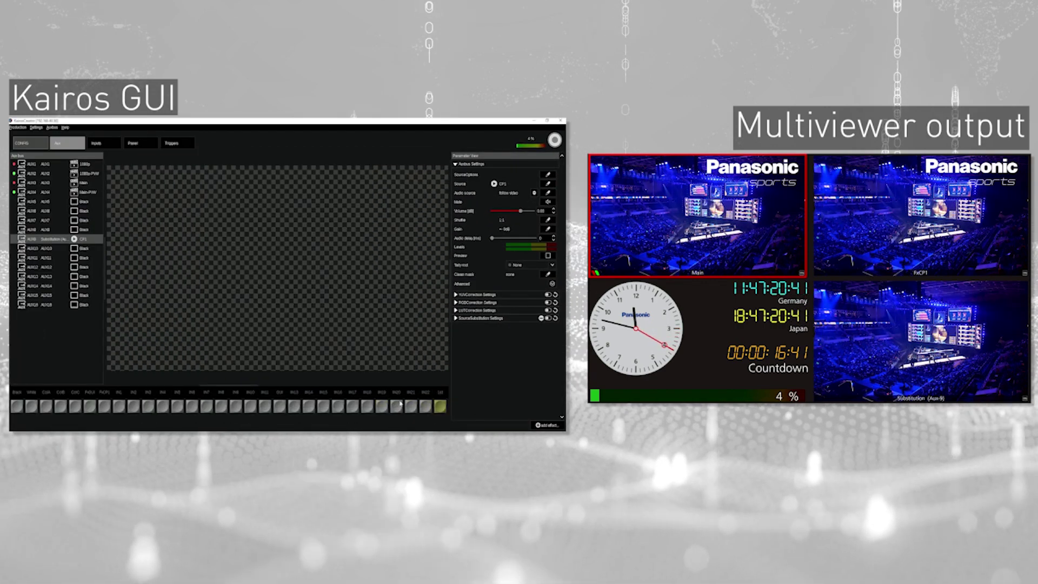
{"action": "key", "text": "Return"}
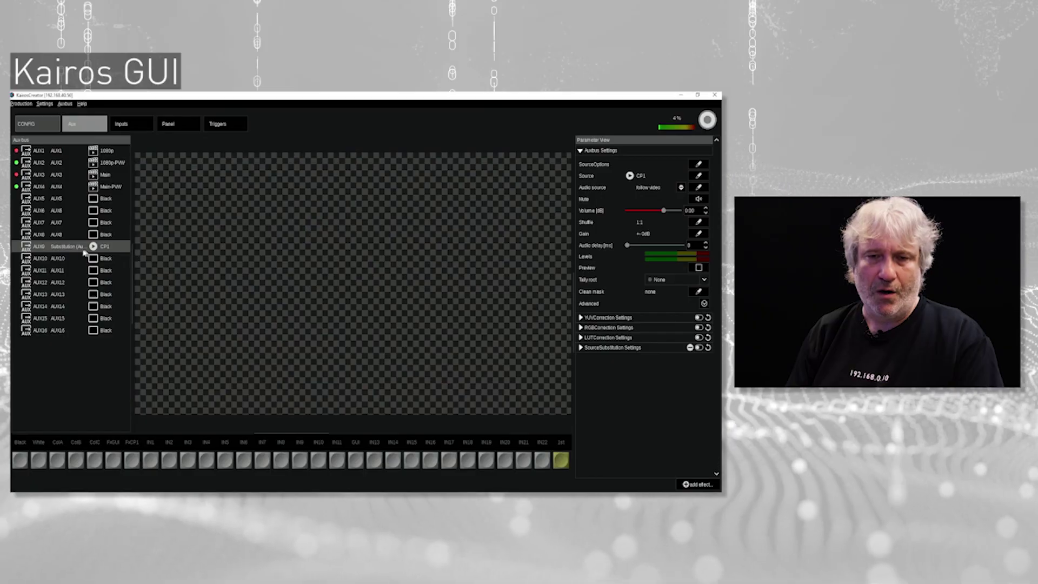
{"action": "left_click", "coordinate": [70, 247]}
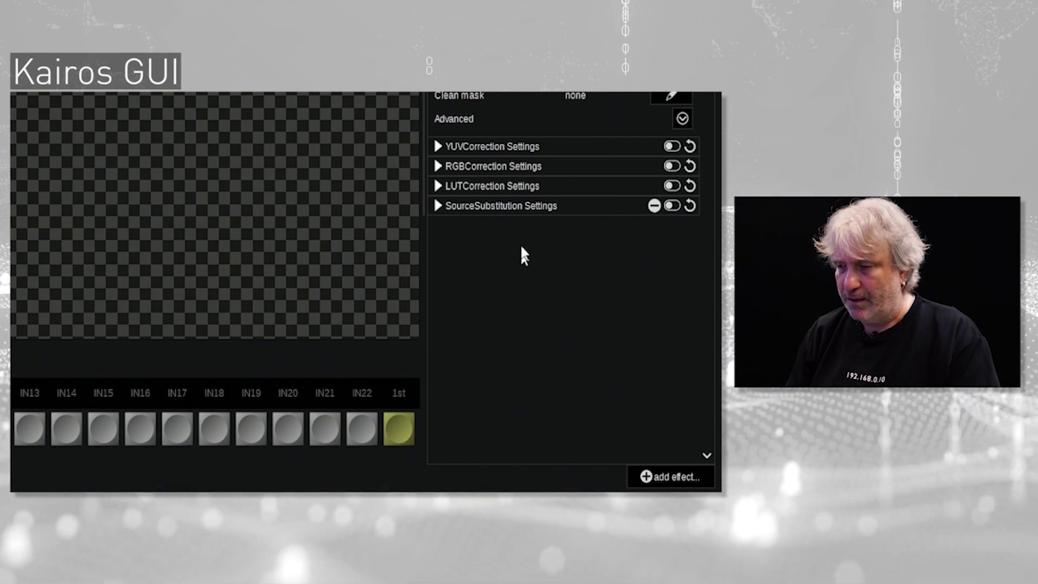
Step: Add an Overlay effect to AUX9 and expand its Overlay Settings
{"action": "left_click", "coordinate": [669, 475]}
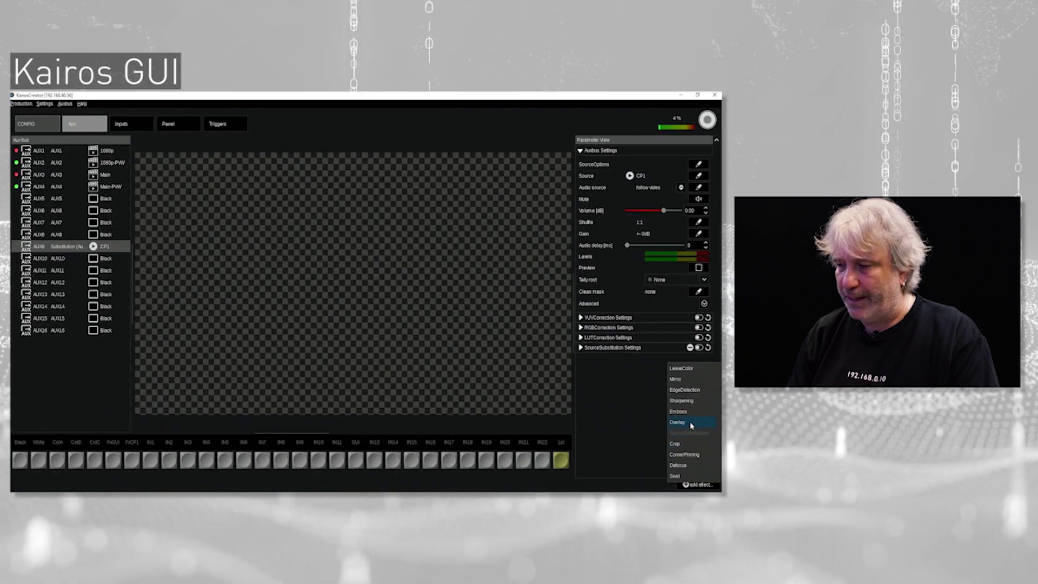
{"action": "left_click", "coordinate": [689, 422]}
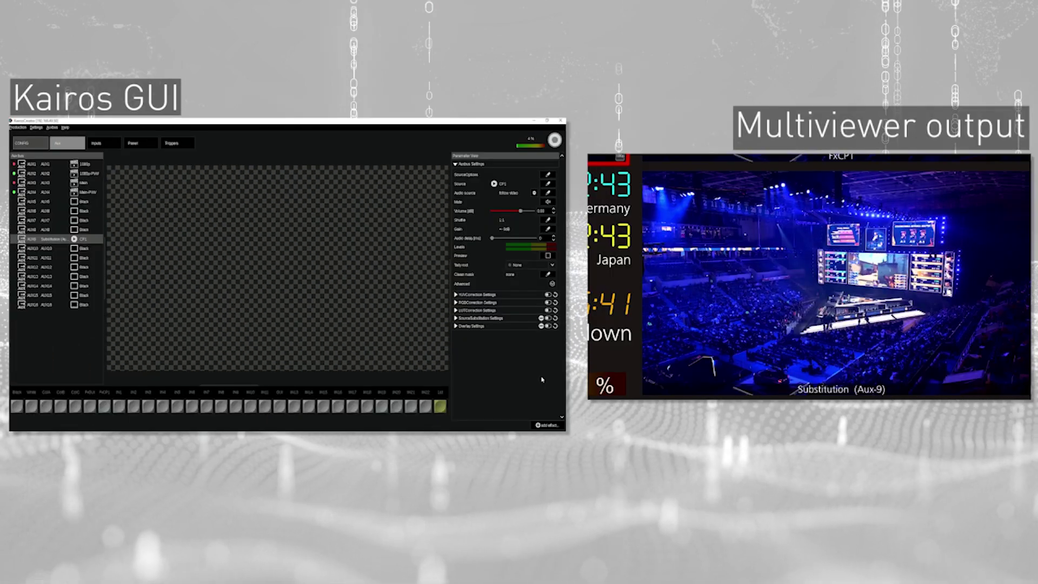
{"action": "left_click", "coordinate": [519, 326]}
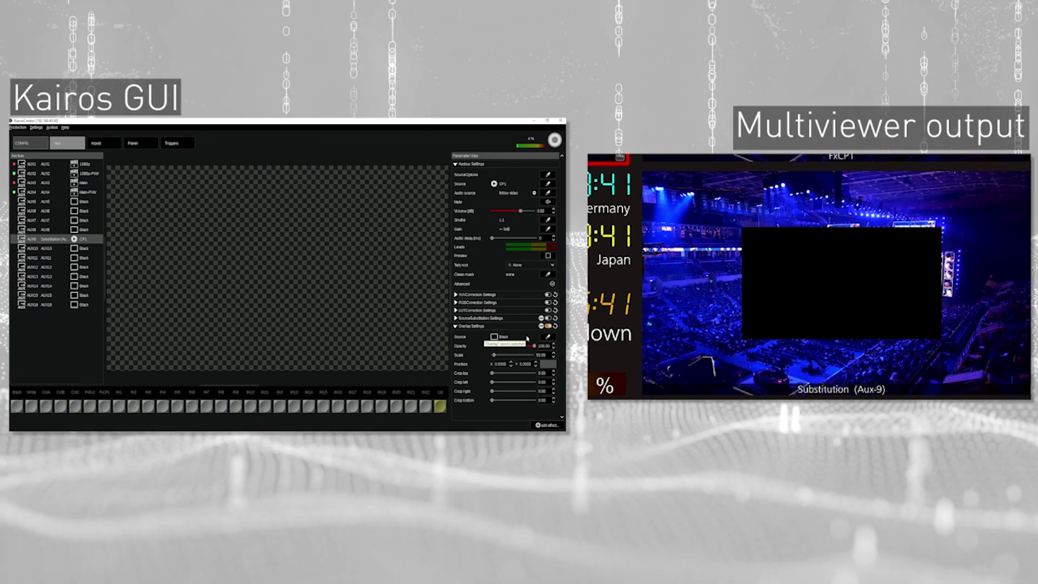
Step: Set AUX9's overlay source to the Panasonic Esports still at position -0.2430, 0.1902, upper left
{"action": "left_click", "coordinate": [527, 338]}
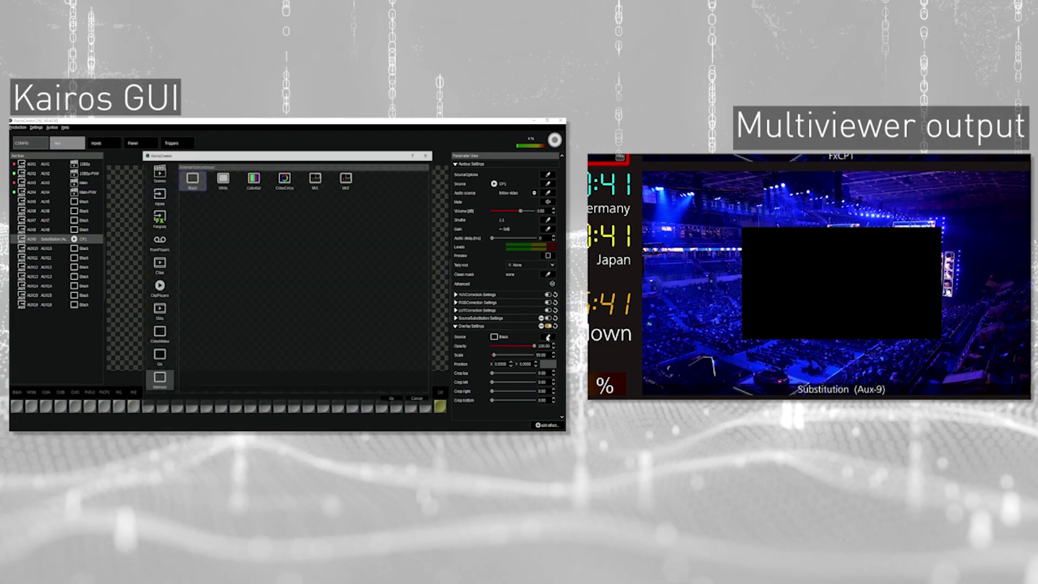
{"action": "left_click", "coordinate": [159, 311]}
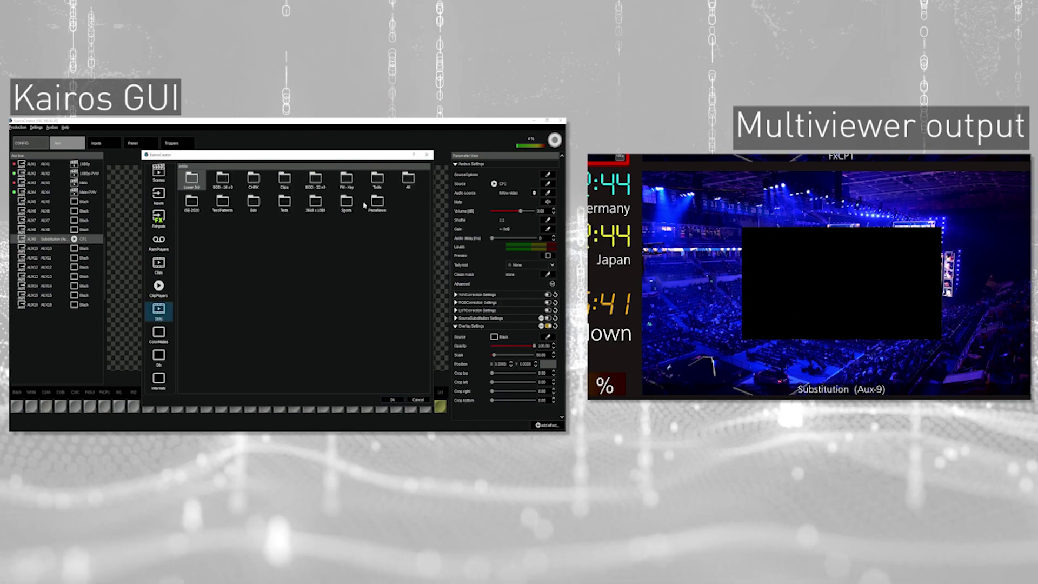
{"action": "double_click", "coordinate": [347, 183]}
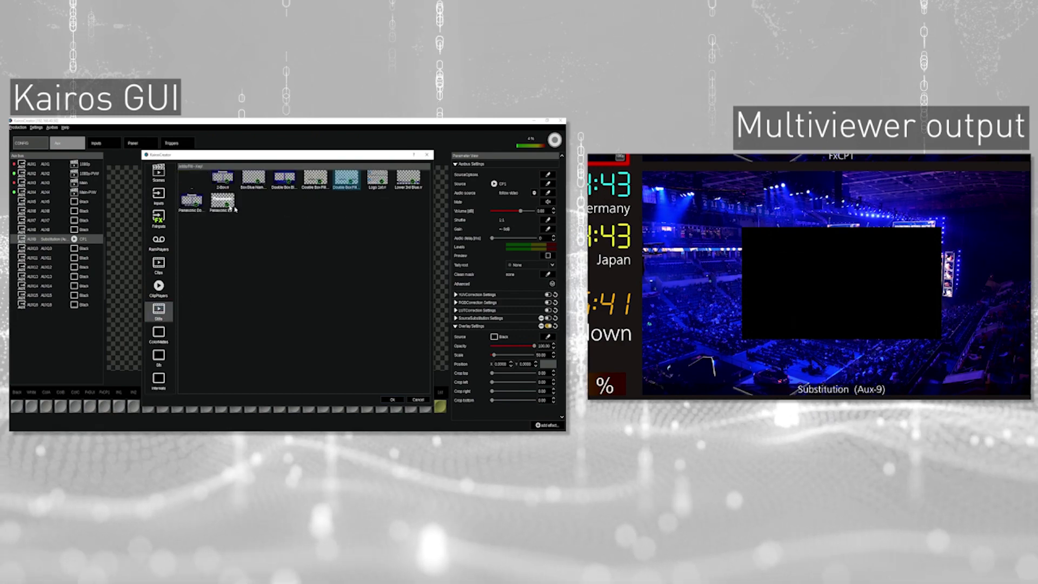
{"action": "key", "text": "Return"}
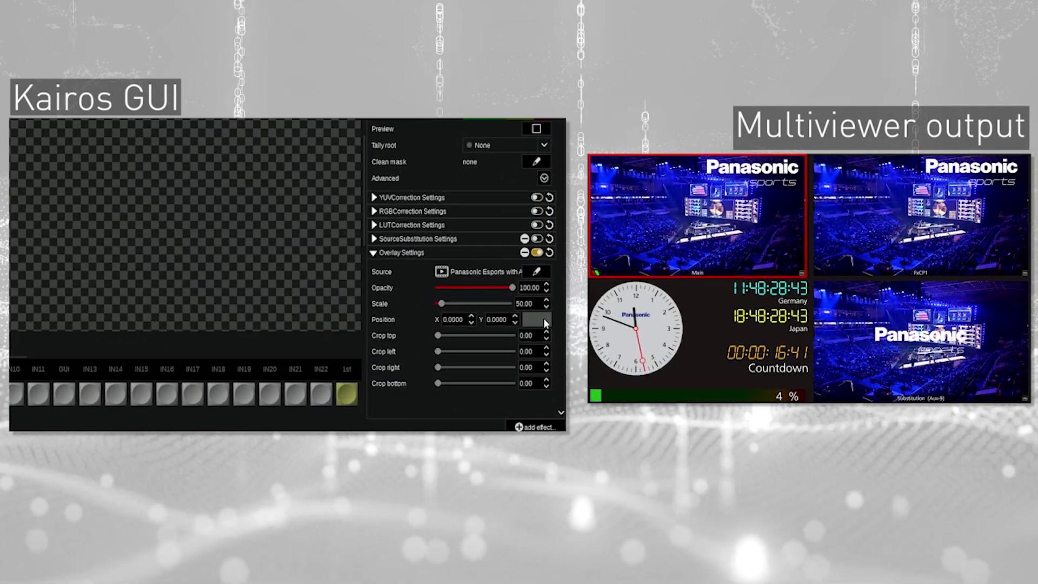
{"action": "mouse_move", "coordinate": [543, 318]}
{"action": "left_mouse_down"}
{"action": "mouse_move", "coordinate": [537, 338]}
{"action": "mouse_move", "coordinate": [549, 328]}
{"action": "mouse_move", "coordinate": [529, 320]}
{"action": "left_mouse_up"}
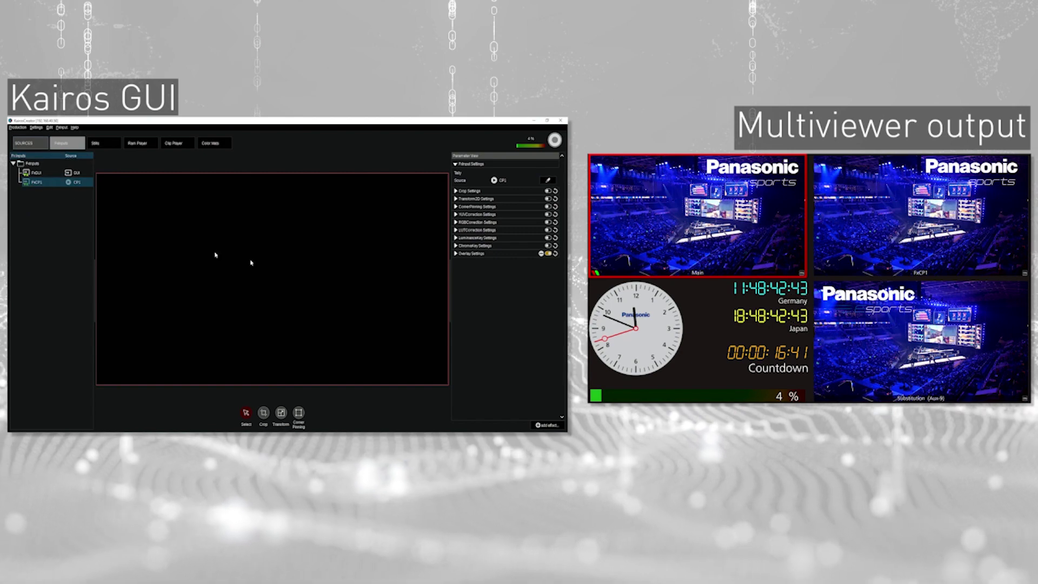
Step: Reset FxCP1's overlay position to centre and select the FxCP1 tile in Live View
{"action": "left_click", "coordinate": [495, 254]}
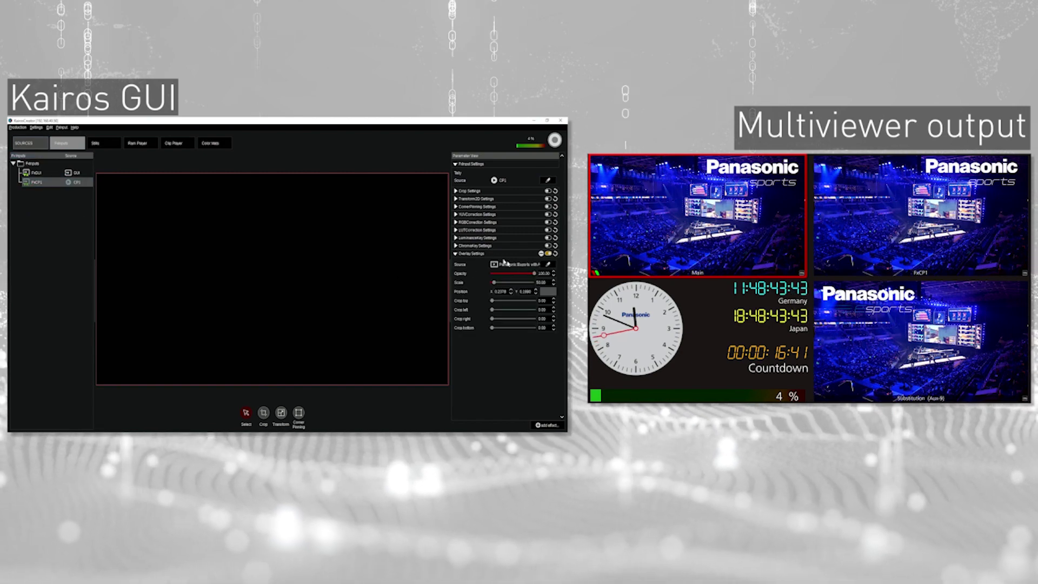
{"action": "left_click", "coordinate": [549, 292]}
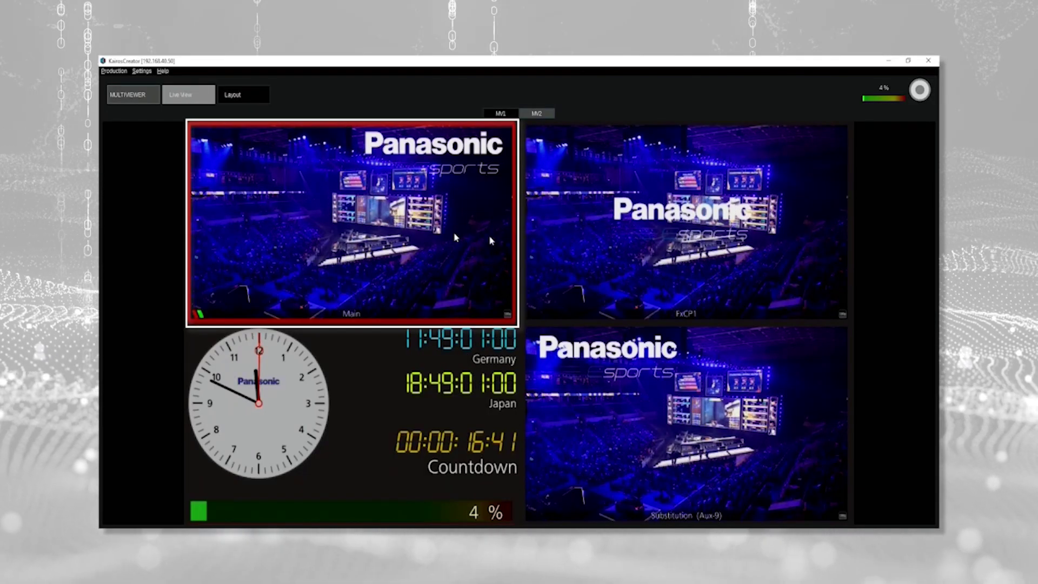
{"action": "left_click", "coordinate": [722, 214]}
{"action": "left_click", "coordinate": [706, 395]}
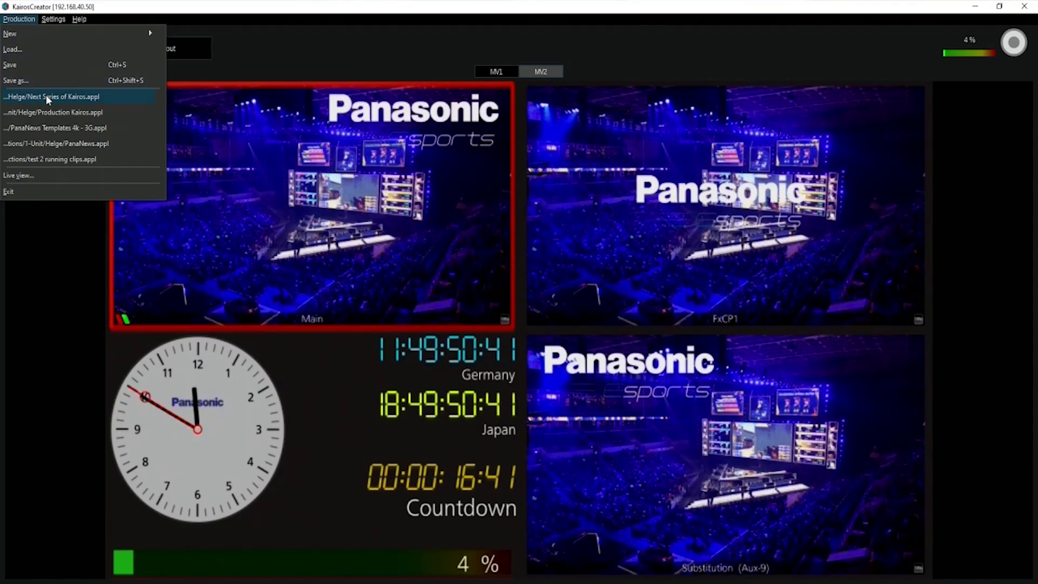
Step: Load the recent 'Next Series of Kairos.appl' production and open its MIXER > Scenes editor
{"action": "left_click", "coordinate": [46, 96]}
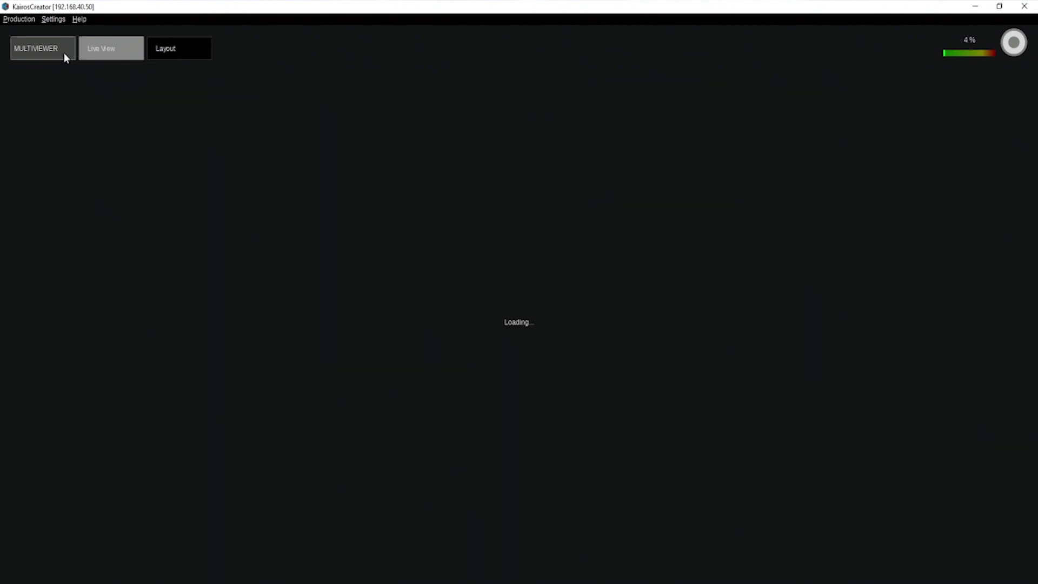
{"action": "left_click", "coordinate": [63, 53]}
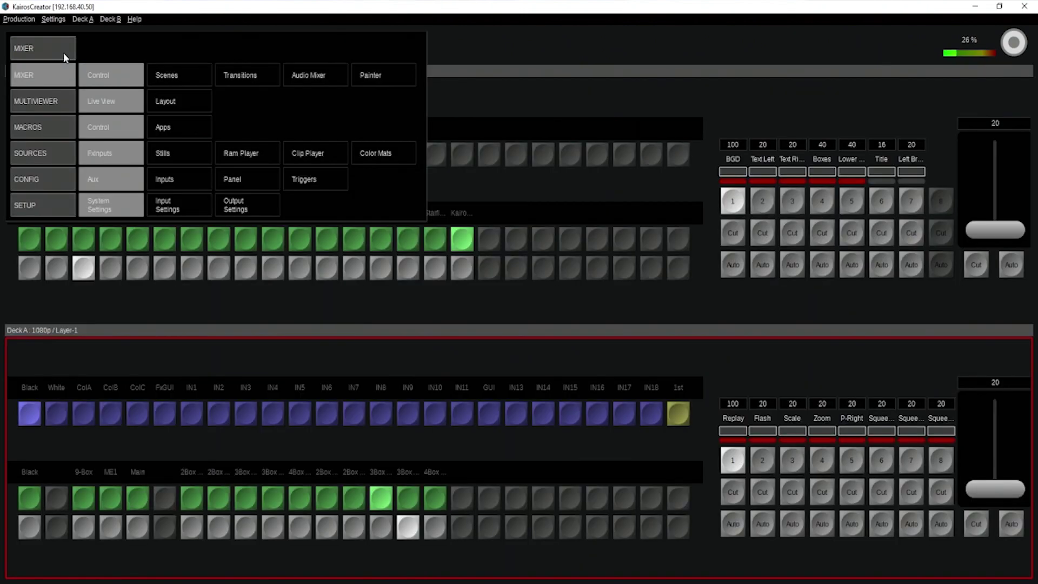
{"action": "left_click", "coordinate": [177, 76]}
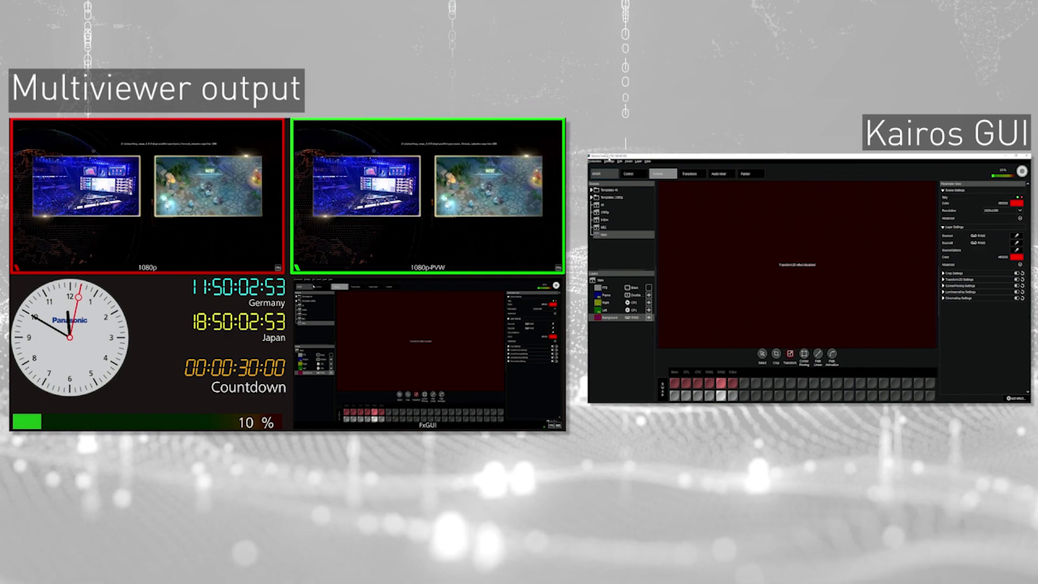
Step: Switch to the live multiviewer view and bring up AUX9's Auxbus Settings, sourced from Main
{"action": "left_click", "coordinate": [610, 175]}
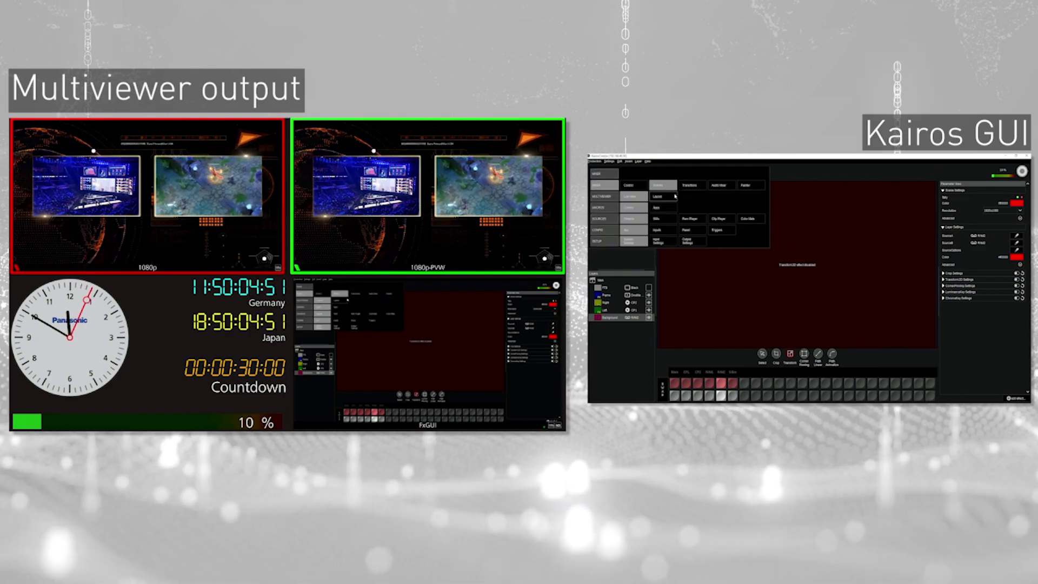
{"action": "left_click", "coordinate": [673, 196]}
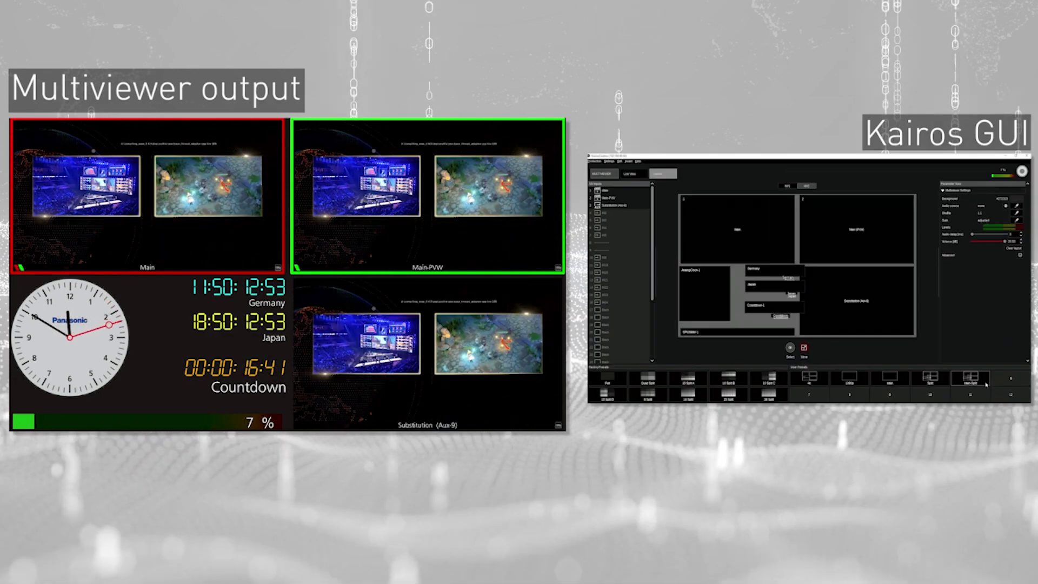
{"action": "left_click", "coordinate": [632, 174]}
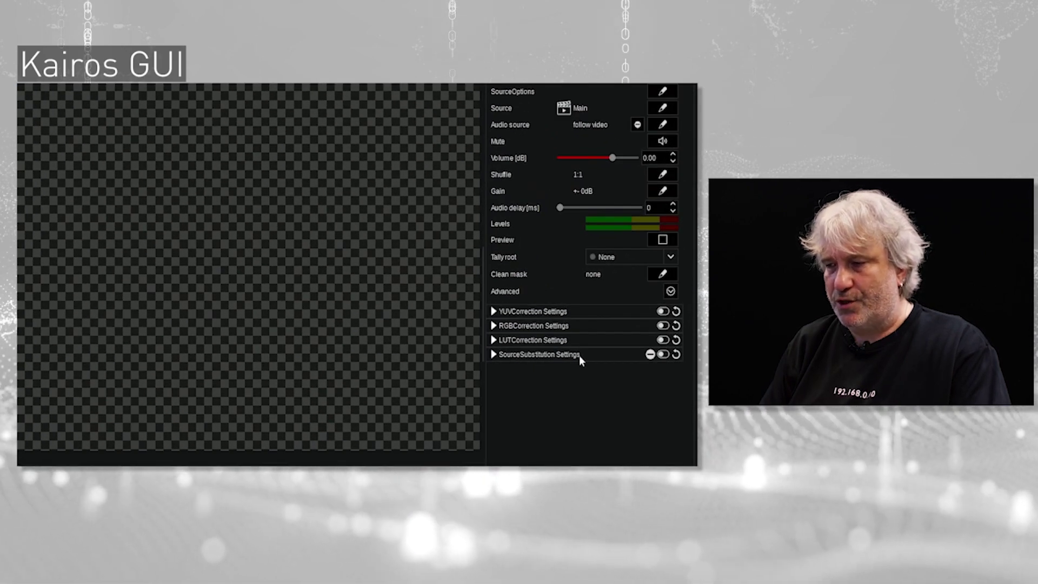
Step: Enable AUX9 source substitution and open its table mapping CP1 to RAM6 and CP2 to RAM7
{"action": "left_click", "coordinate": [664, 355]}
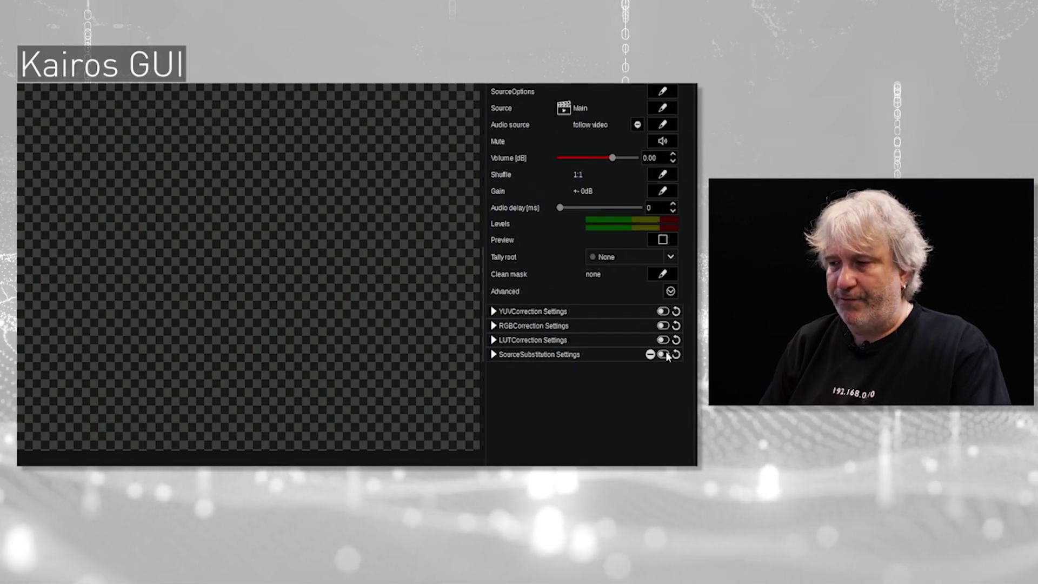
{"action": "left_click", "coordinate": [609, 355]}
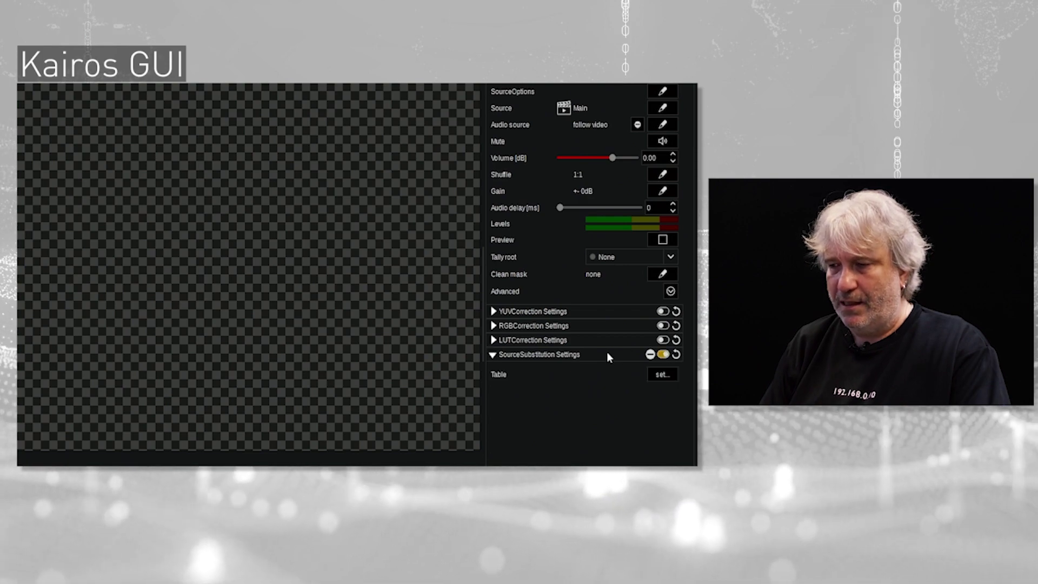
{"action": "left_click", "coordinate": [662, 374]}
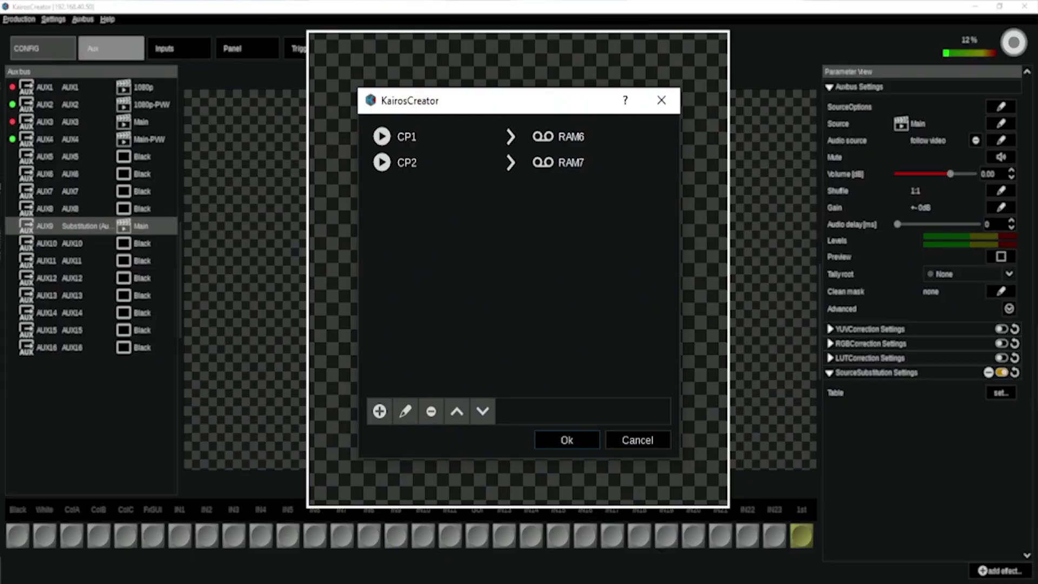
{"action": "left_click", "coordinate": [409, 144]}
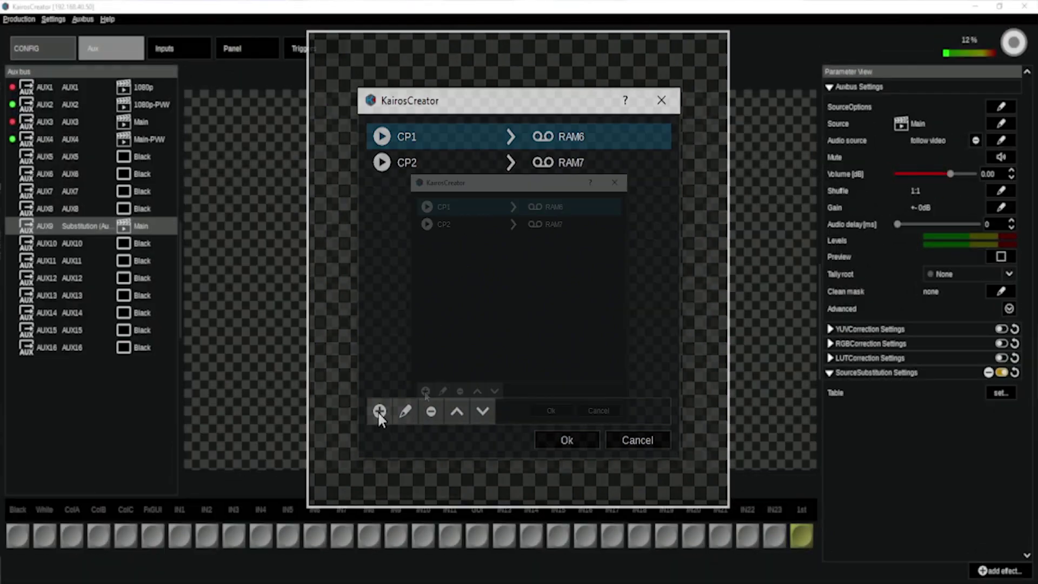
{"action": "left_click", "coordinate": [379, 410]}
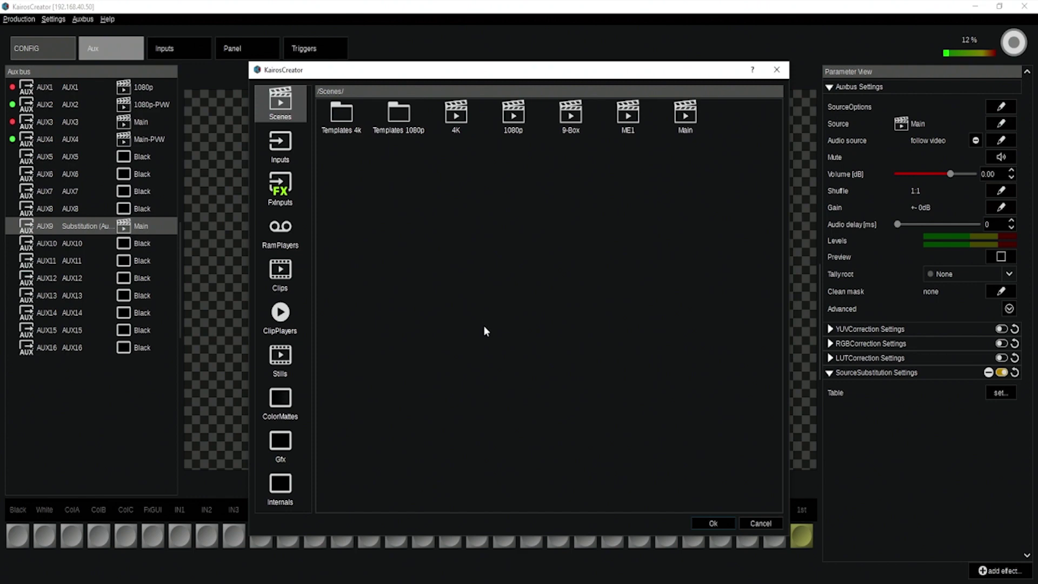
{"action": "left_click", "coordinate": [281, 141]}
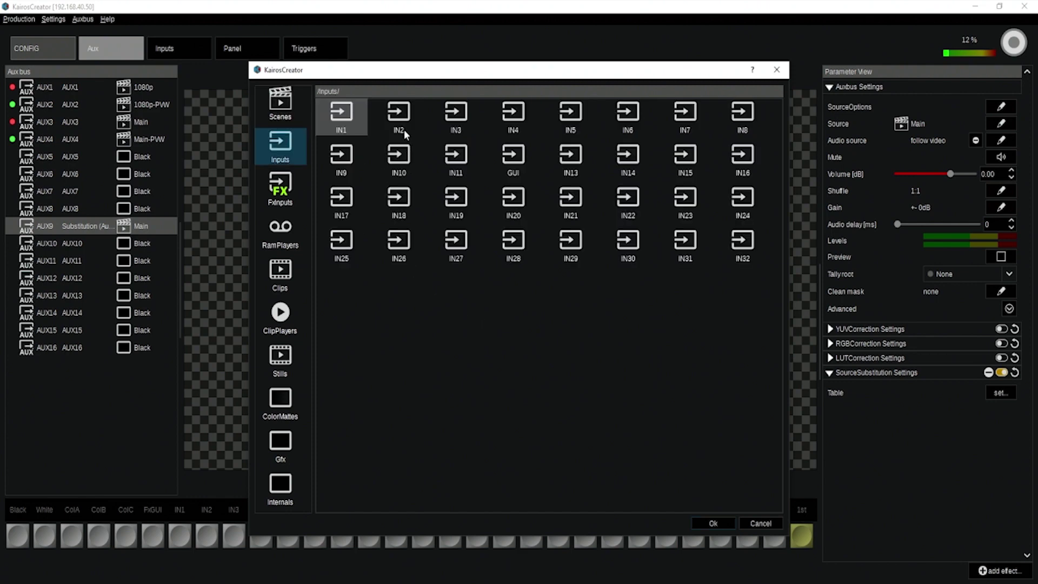
{"action": "left_click", "coordinate": [400, 115]}
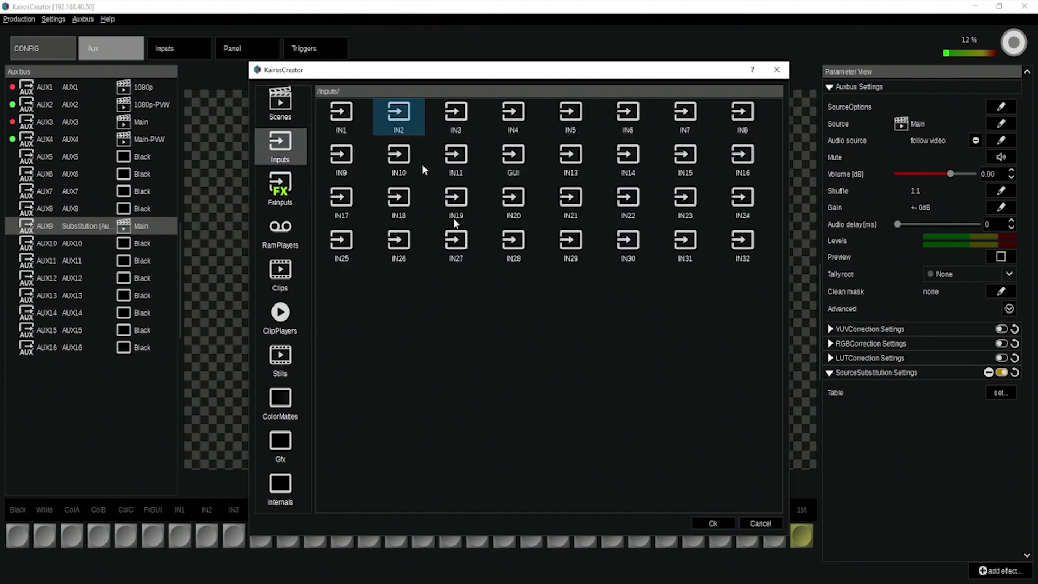
{"action": "left_click", "coordinate": [715, 523]}
{"action": "left_click", "coordinate": [444, 206]}
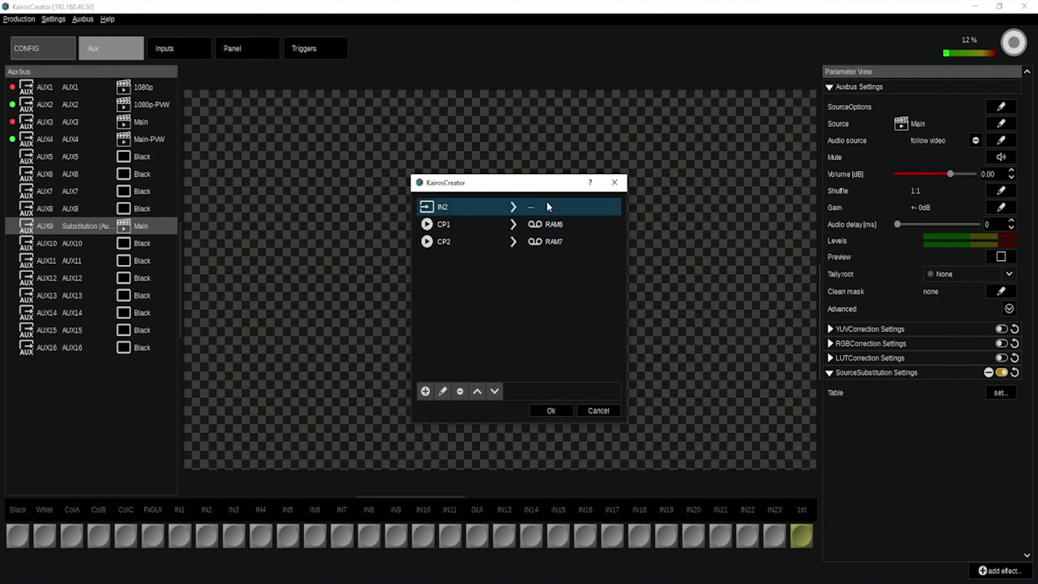
{"action": "left_click", "coordinate": [548, 207]}
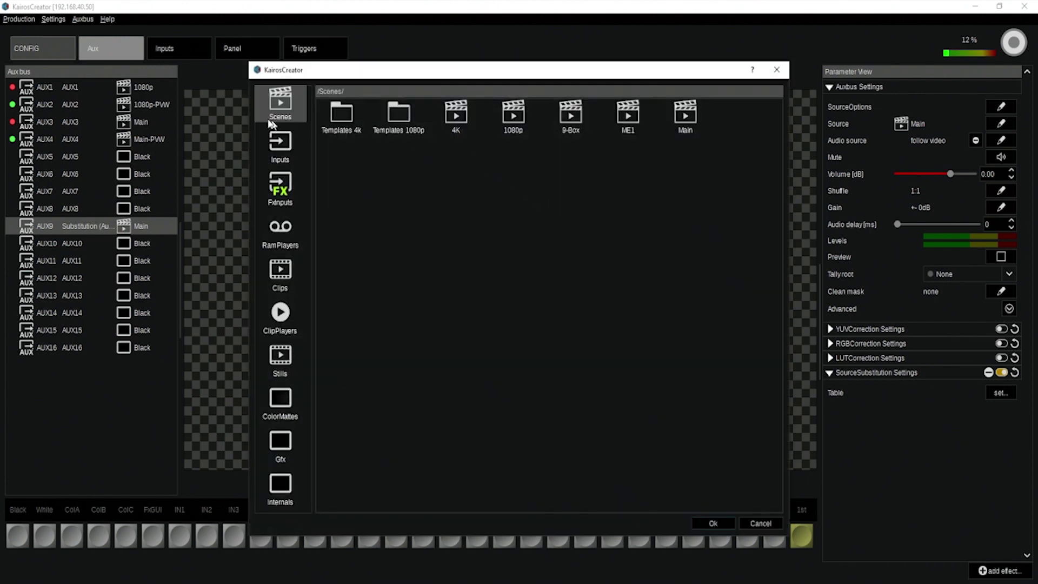
{"action": "left_click", "coordinate": [280, 144]}
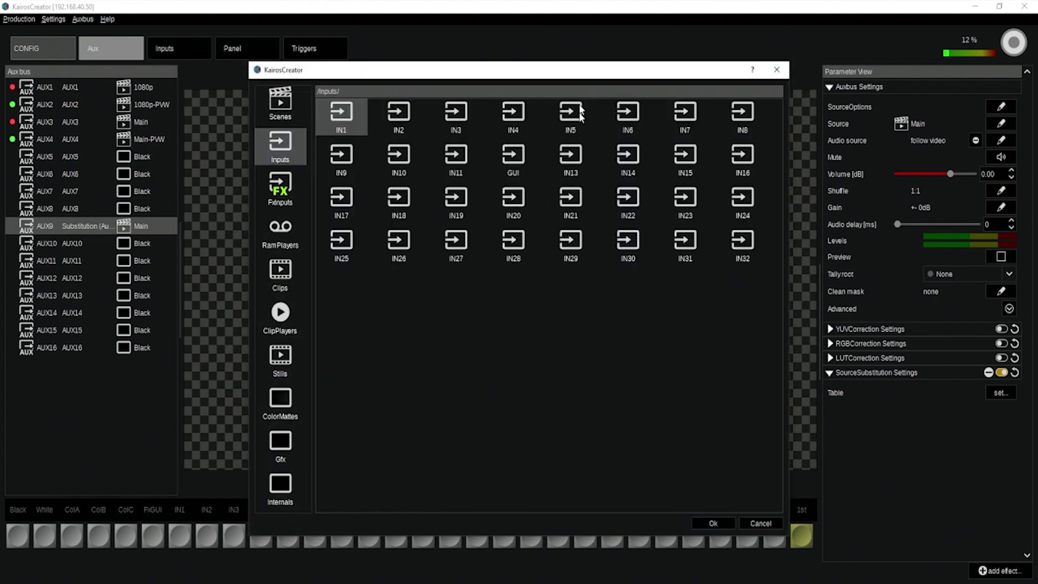
{"action": "left_click", "coordinate": [709, 526]}
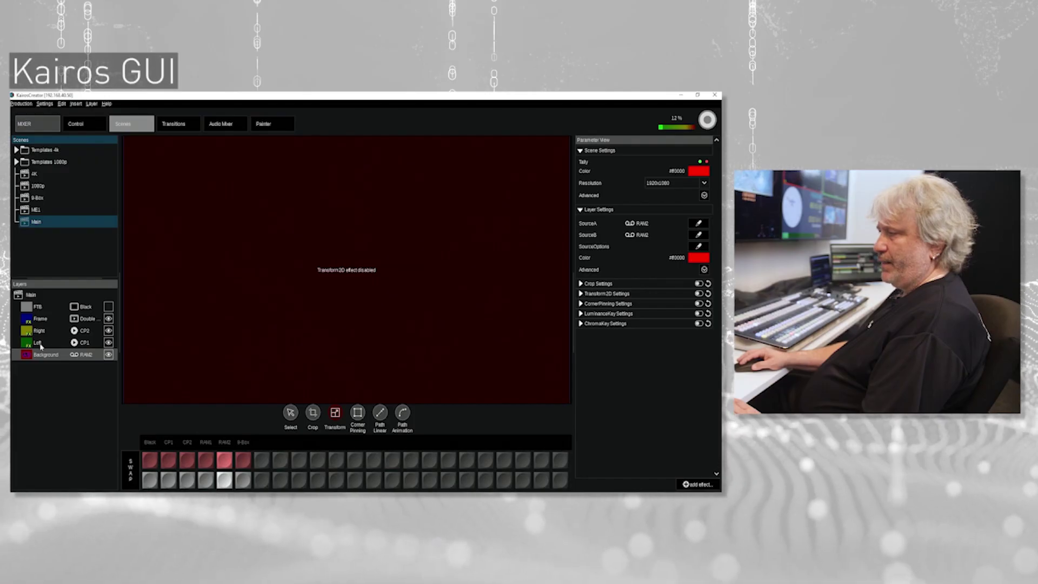
Step: Compare the Main scene's Left layer (source CP1) with its Right layer (source CP2)
{"action": "left_click", "coordinate": [98, 343]}
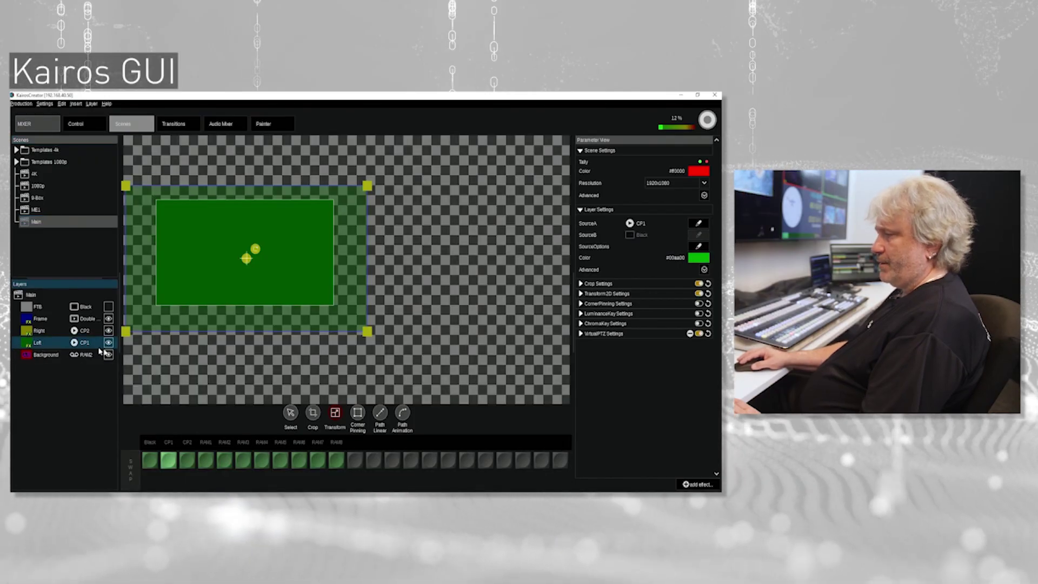
{"action": "left_click", "coordinate": [85, 331]}
{"action": "left_click", "coordinate": [83, 339]}
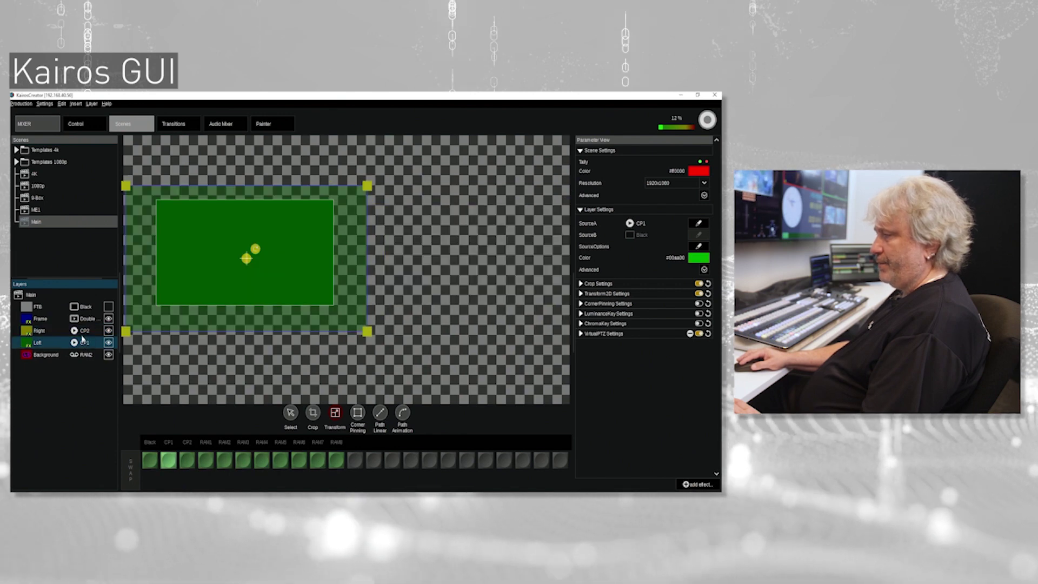
{"action": "left_click", "coordinate": [84, 331]}
{"action": "left_click", "coordinate": [290, 412]}
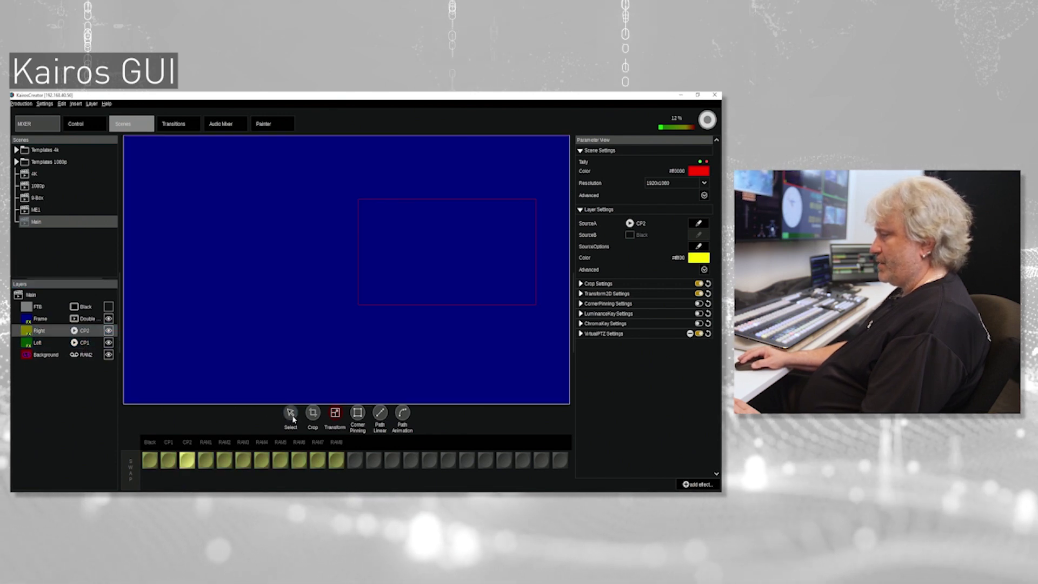
{"action": "left_click", "coordinate": [85, 343]}
{"action": "left_click", "coordinate": [85, 331]}
{"action": "left_click", "coordinate": [85, 343]}
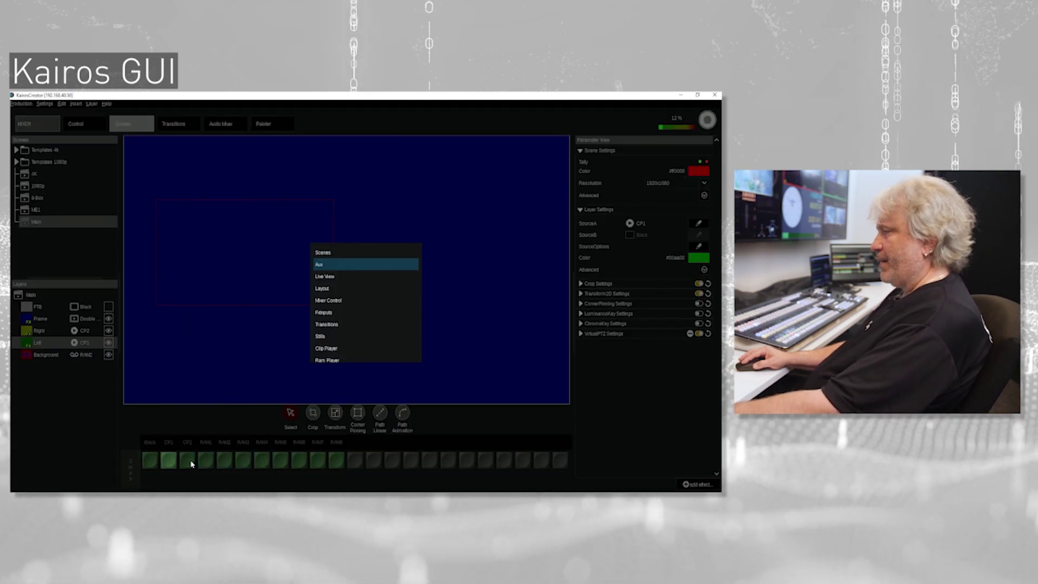
Step: On the Aux page, review AUX9's substitution table (CP1→RAM6, CP2→RAM7) and confirm with Ok
{"action": "key", "text": "Return"}
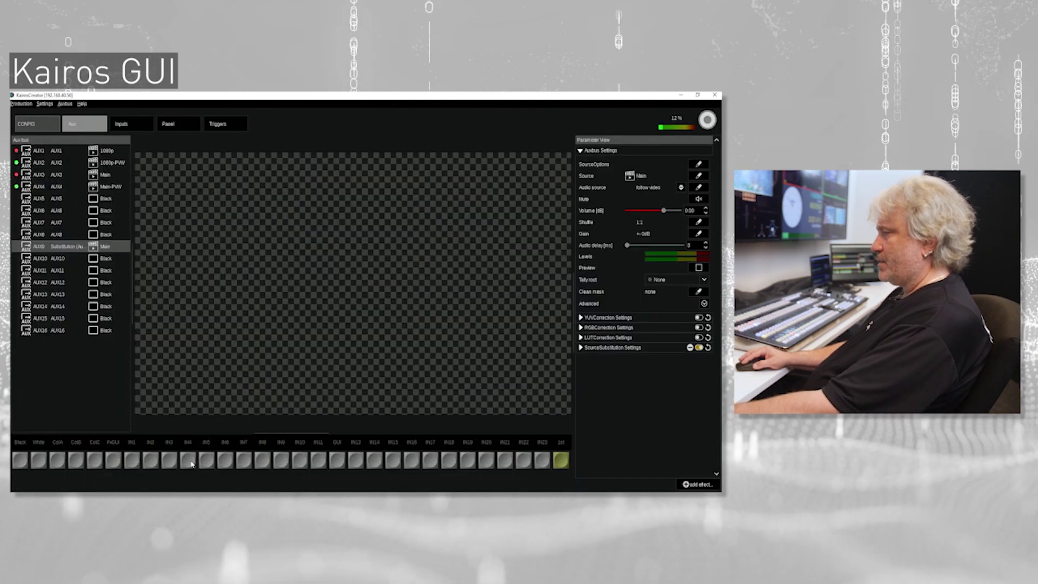
{"action": "left_click", "coordinate": [666, 348]}
{"action": "left_click", "coordinate": [697, 361]}
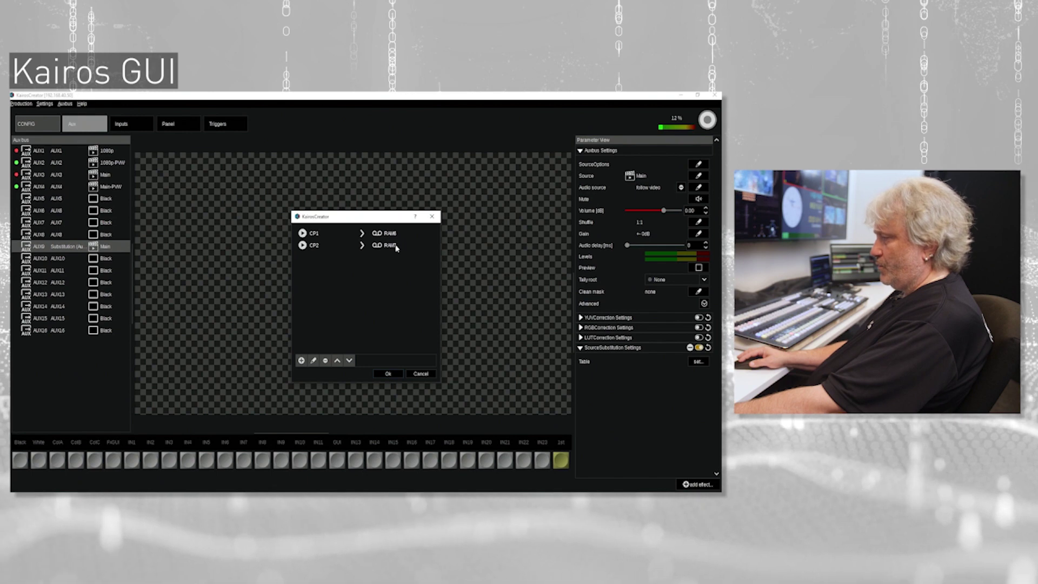
{"action": "left_click", "coordinate": [389, 374]}
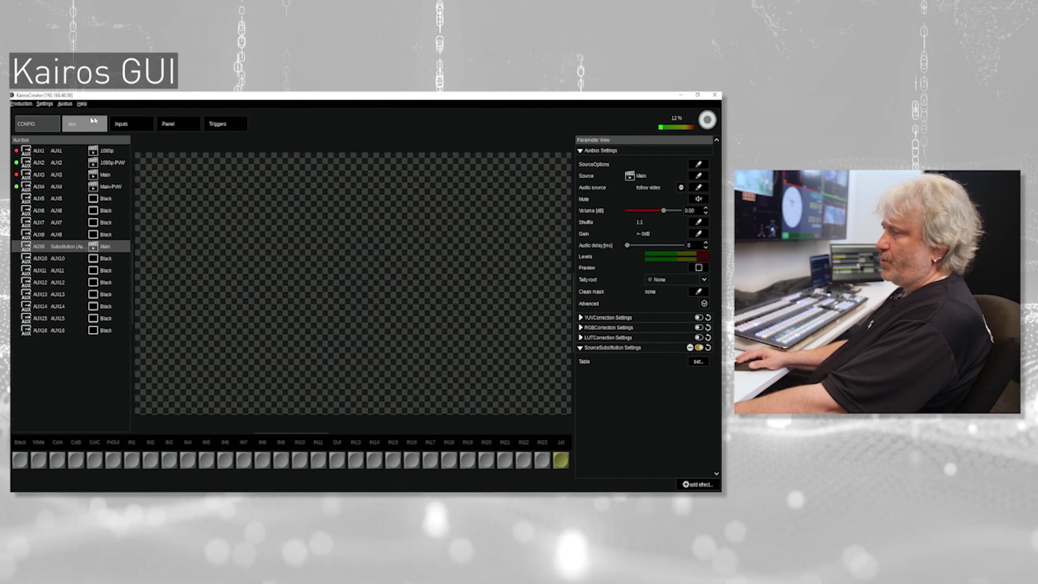
{"action": "left_click", "coordinate": [30, 125]}
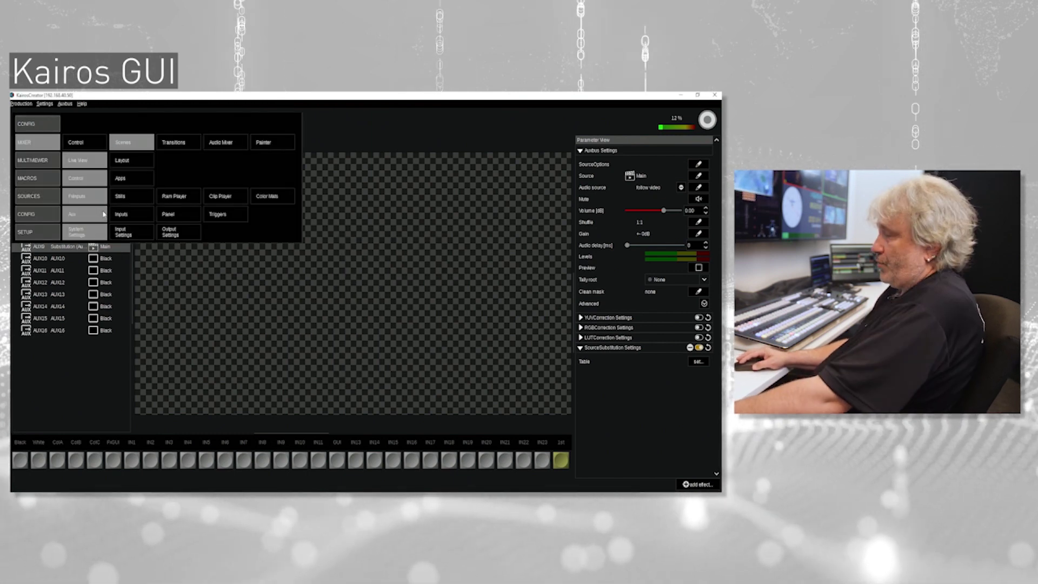
Step: Change the Main scene's Left layer source from CP1 to RAM1, then to RAM2
{"action": "left_click", "coordinate": [128, 143]}
{"action": "left_click", "coordinate": [90, 344]}
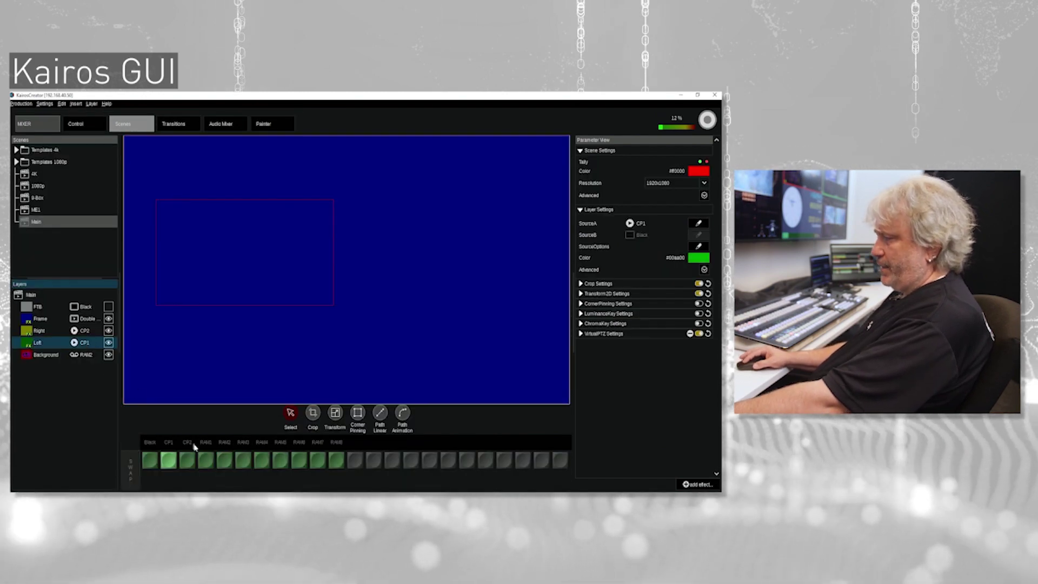
{"action": "left_click", "coordinate": [208, 461]}
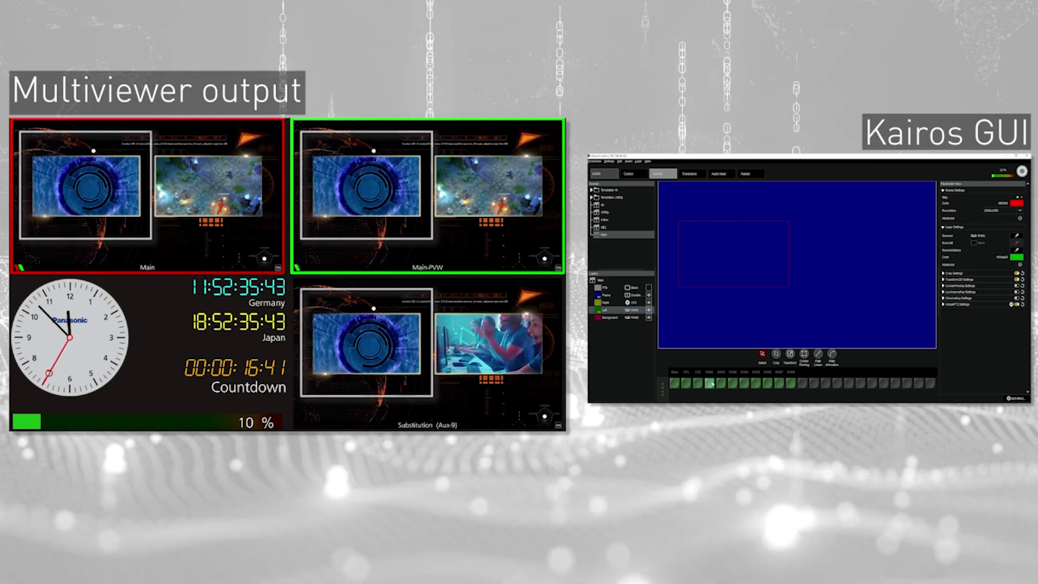
{"action": "left_click", "coordinate": [722, 383]}
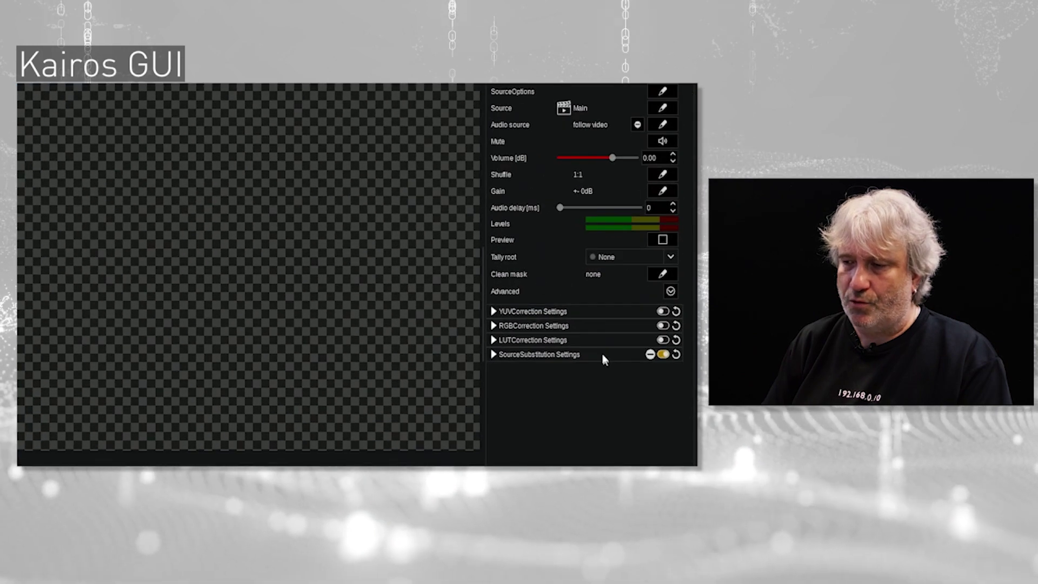
Step: Reopen AUX9's substitution table, still mapping CP1 to RAM6 and CP2 to RAM7
{"action": "left_click", "coordinate": [602, 355]}
{"action": "left_click", "coordinate": [663, 374]}
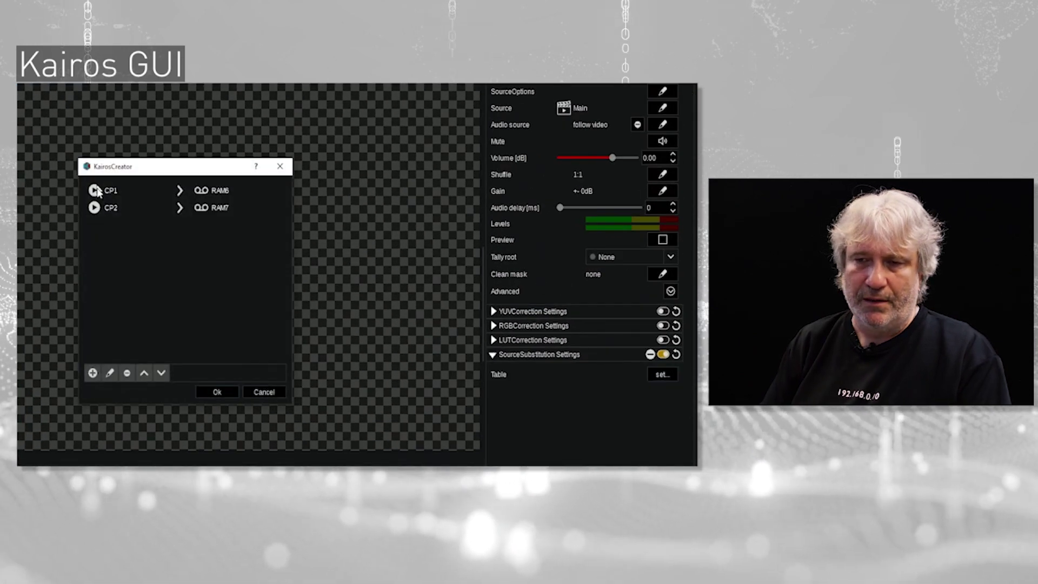